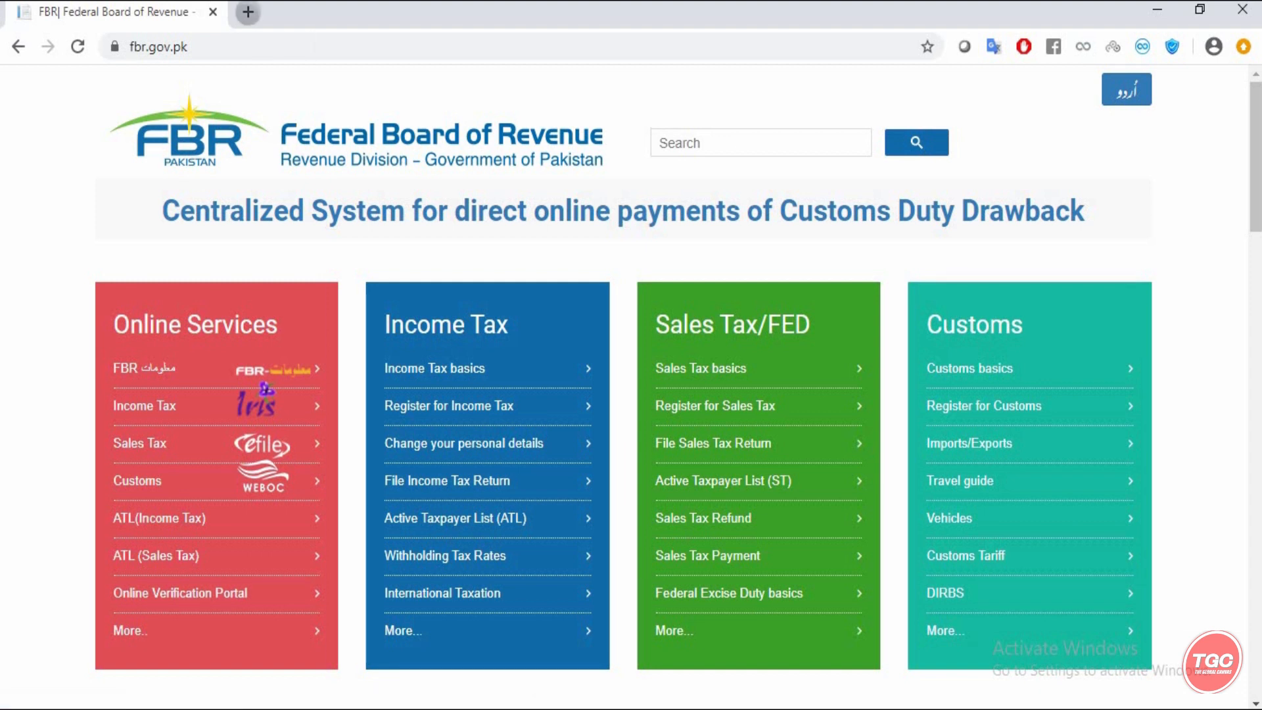
# - Open a new Chrome tab and go to fbr.gov.pk
pyautogui.click(248, 12)
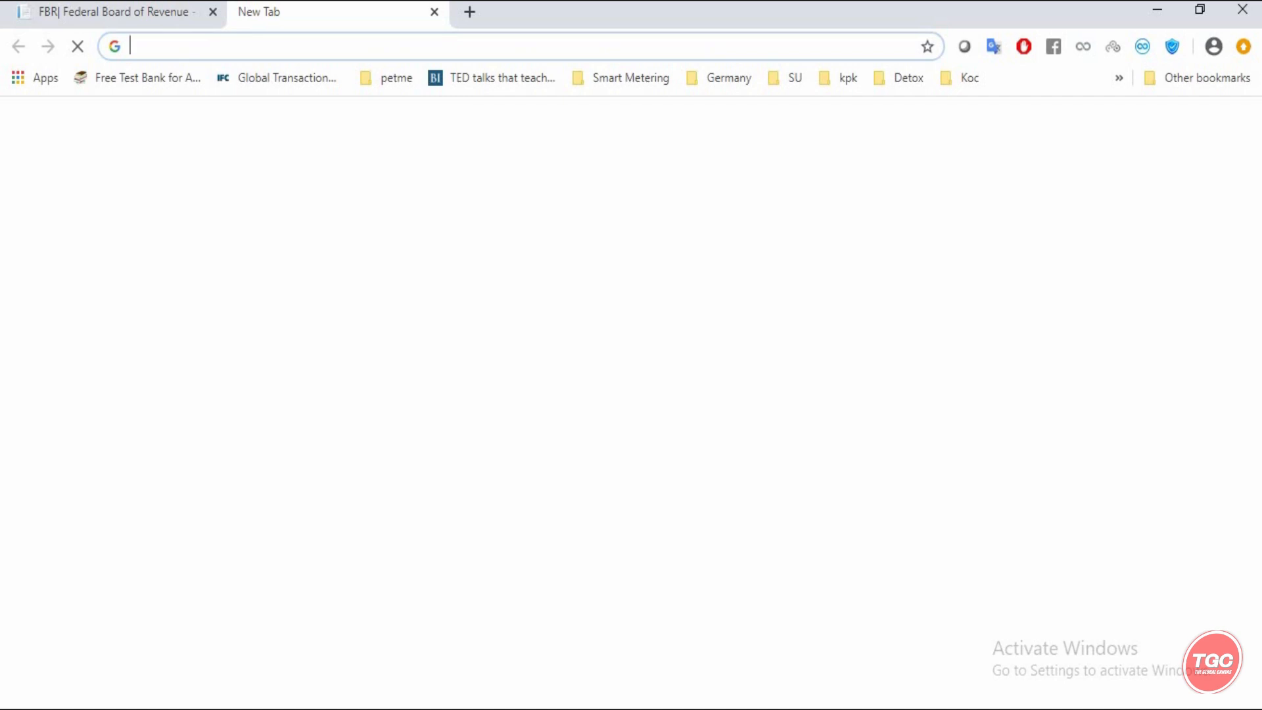
pyautogui.write('fbr.g')
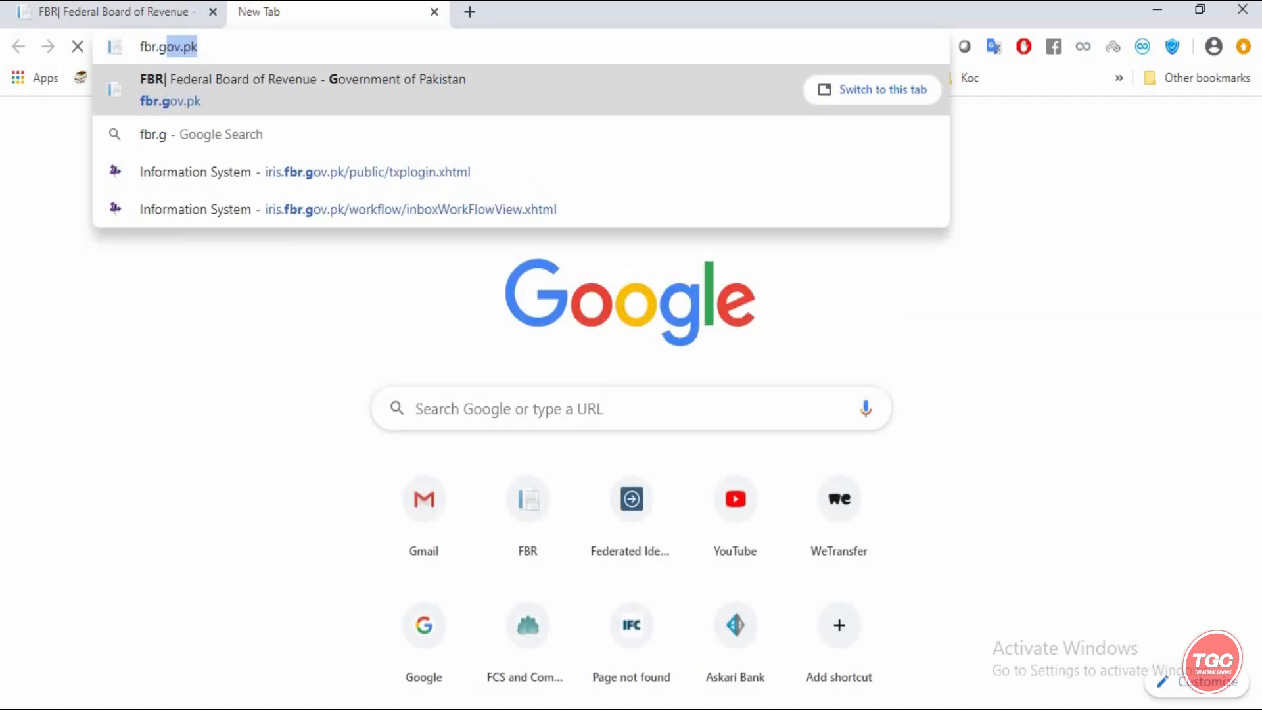
pyautogui.write('ov.pk')
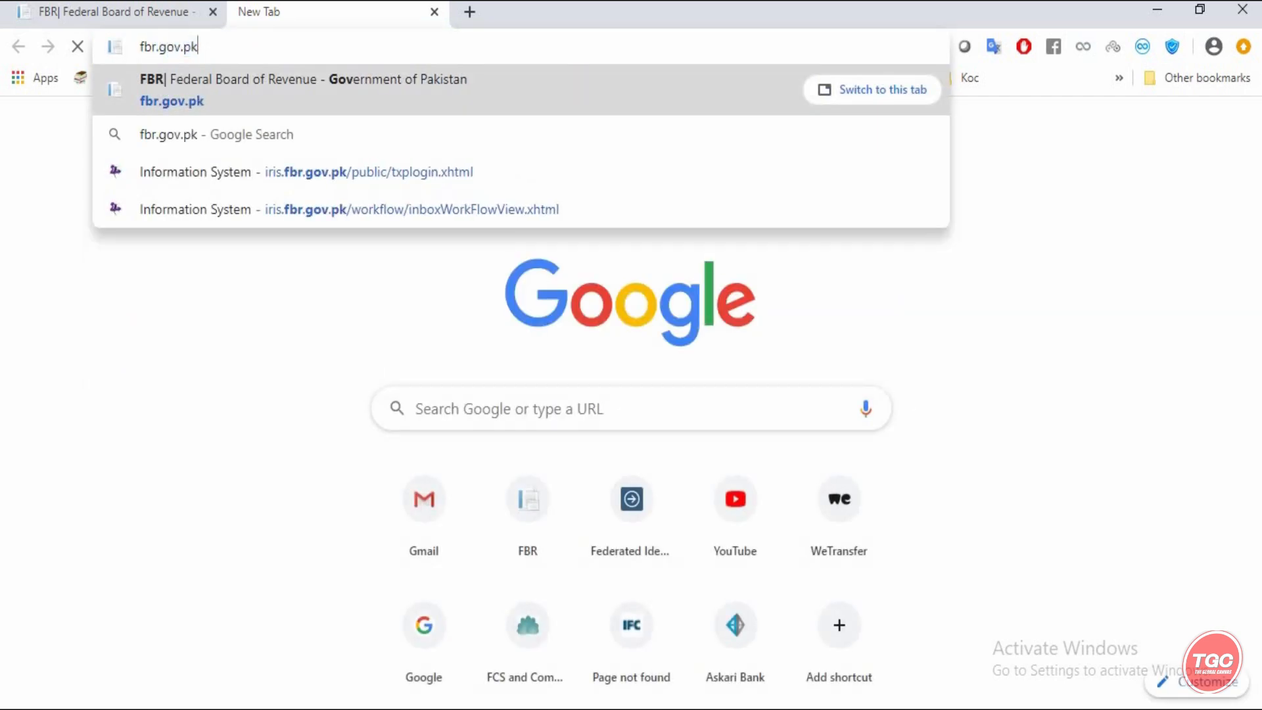
pyautogui.press('Return')
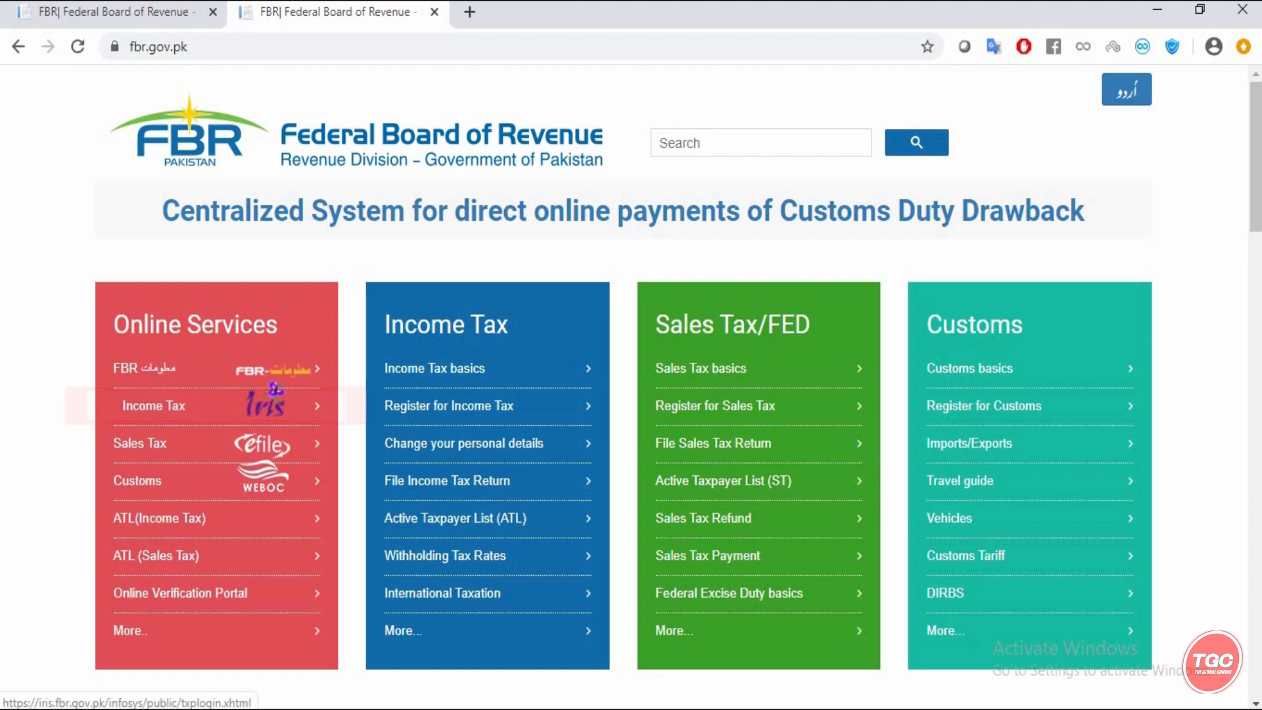
# - Choose Income Tax (Iris) under Online Services and log in with the taxpayer's credentials
pyautogui.click(158, 406)
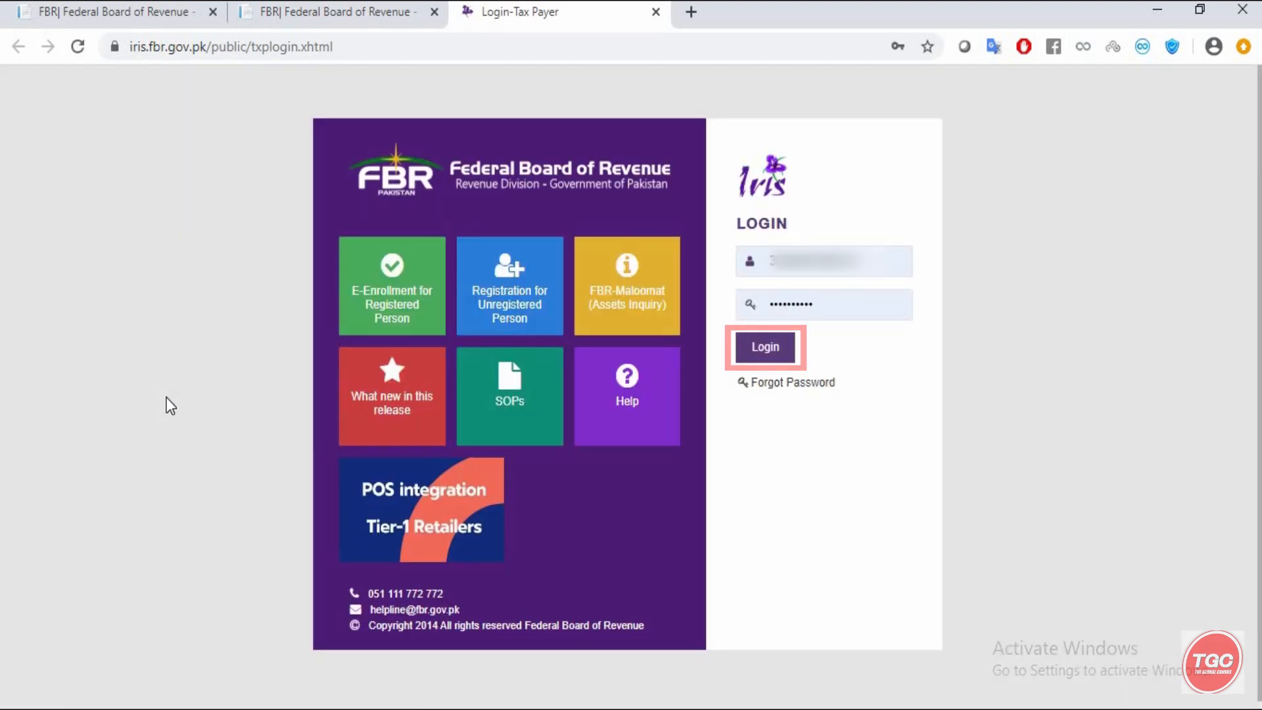
pyautogui.click(764, 346)
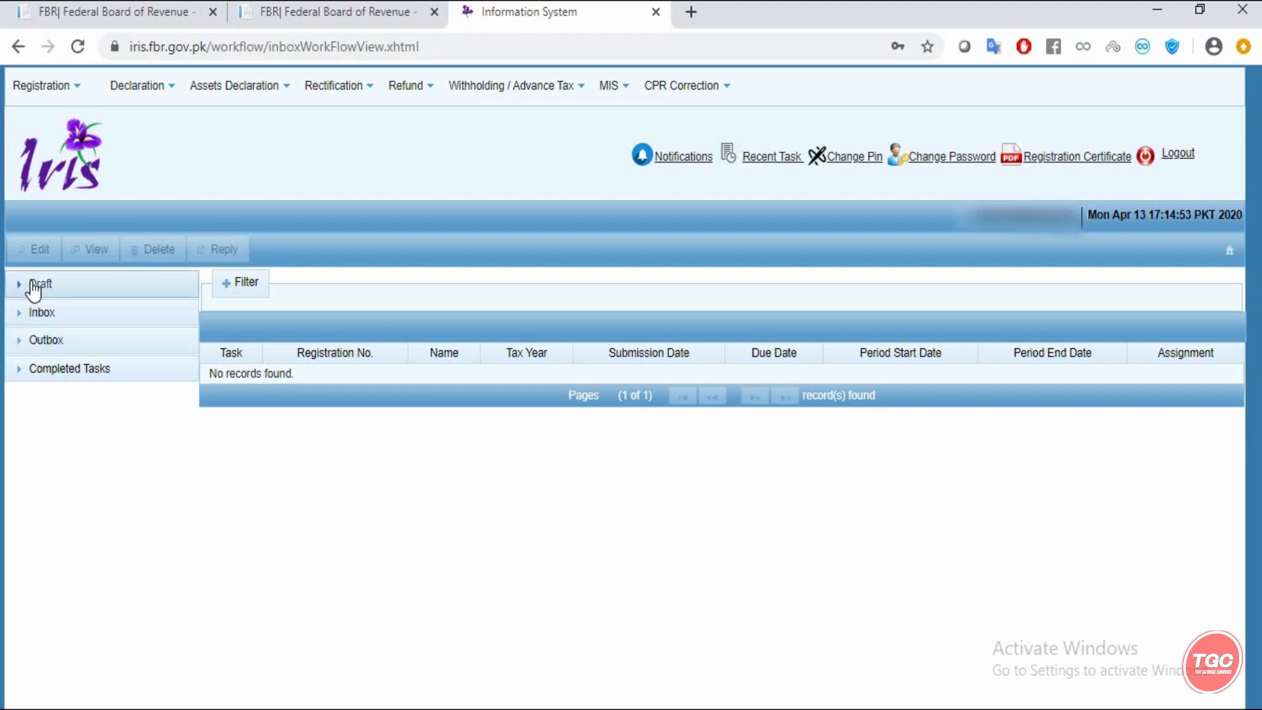
# - Under Draft > Declaration(1), select the tax year 2019 114(1) Return of Income
pyautogui.click(36, 284)
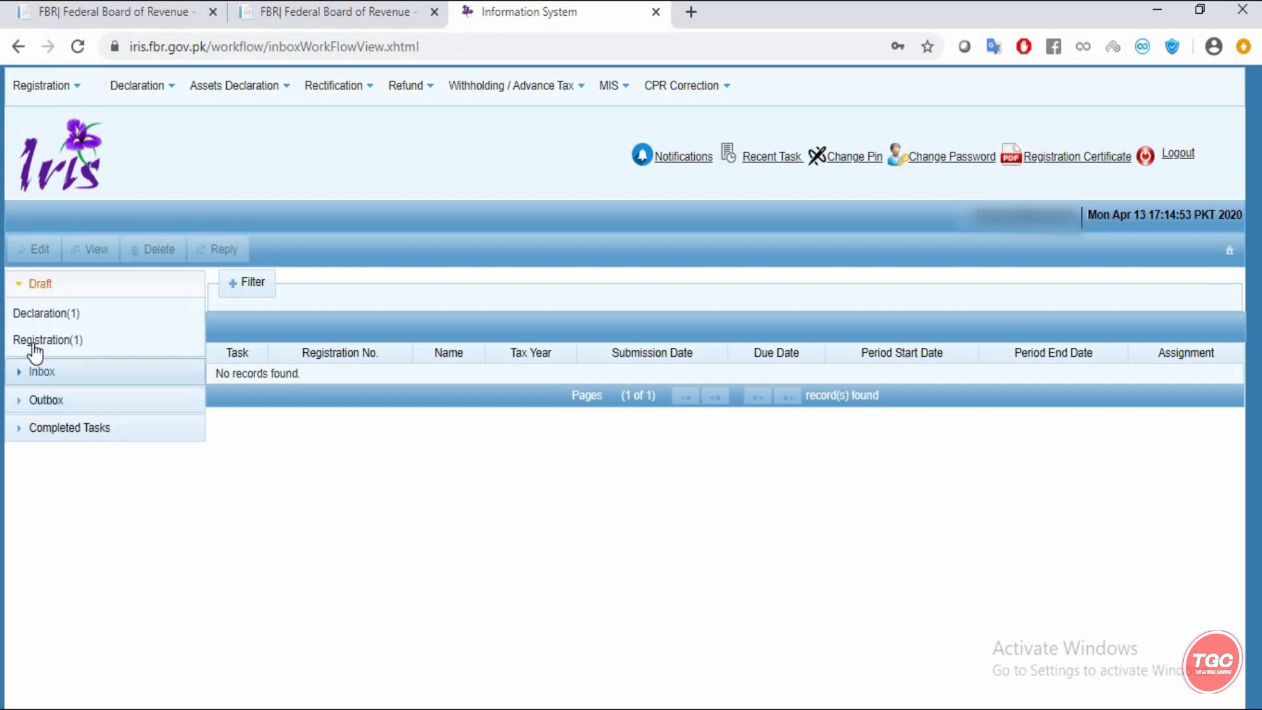
pyautogui.click(27, 312)
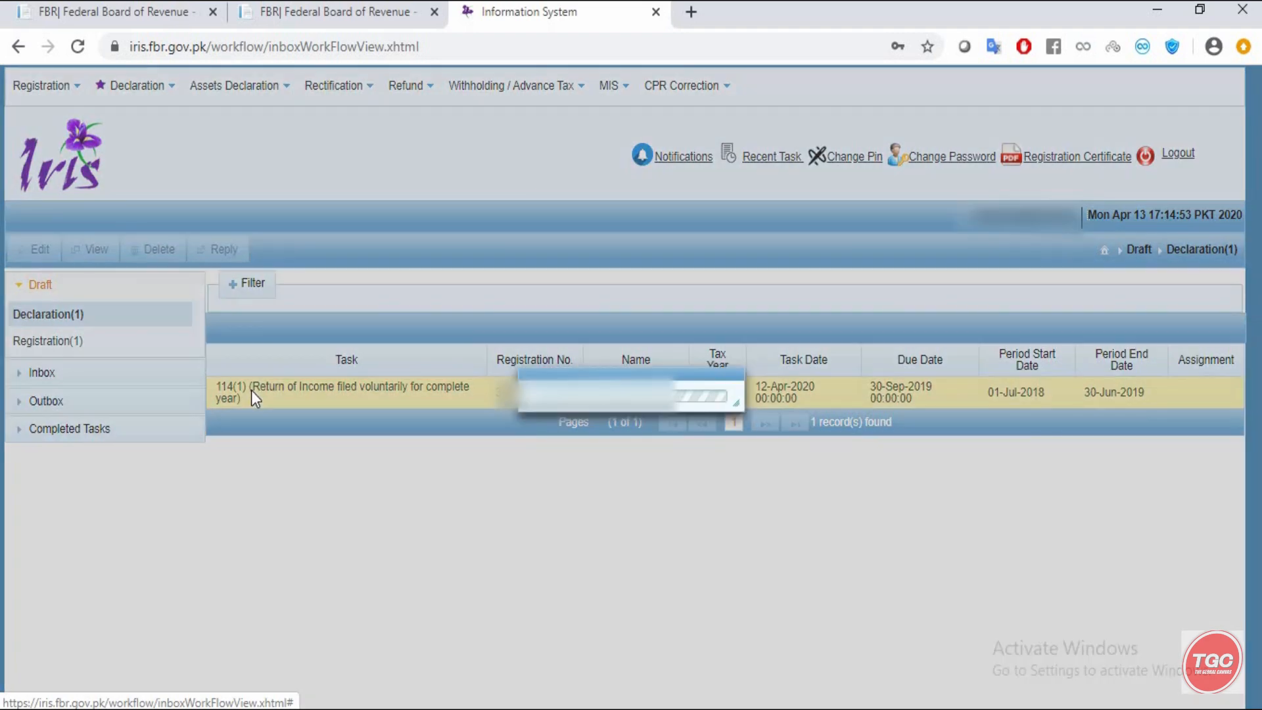
pyautogui.doubleClick(253, 394)
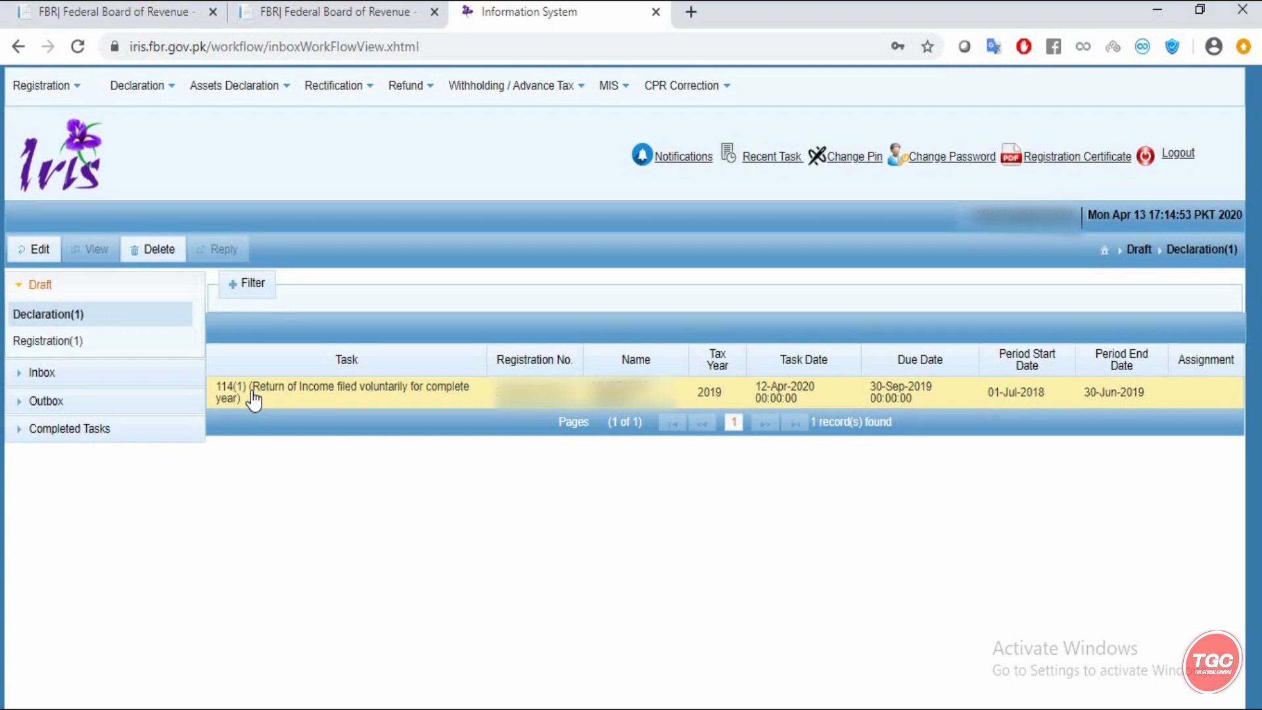
# - Edit the draft 2019 return, keeping Resident status, and go past the income, credits and tax-deducted pages
pyautogui.click(40, 249)
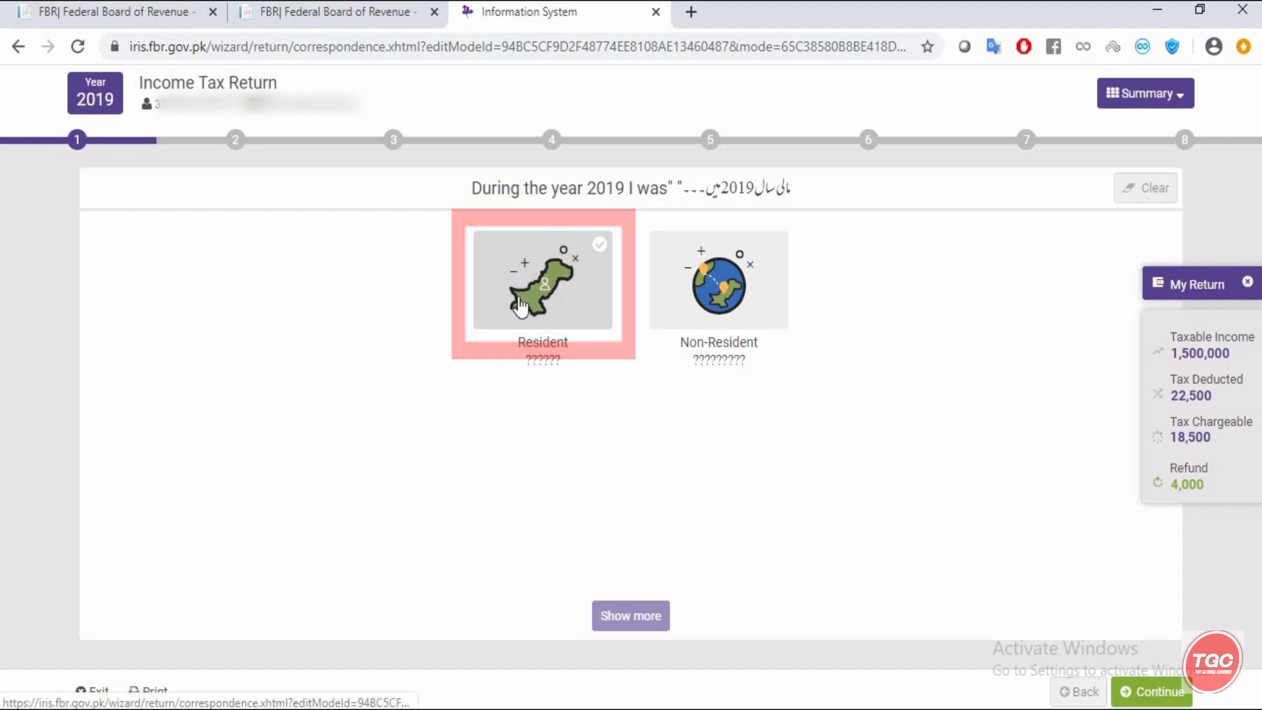
pyautogui.click(1160, 695)
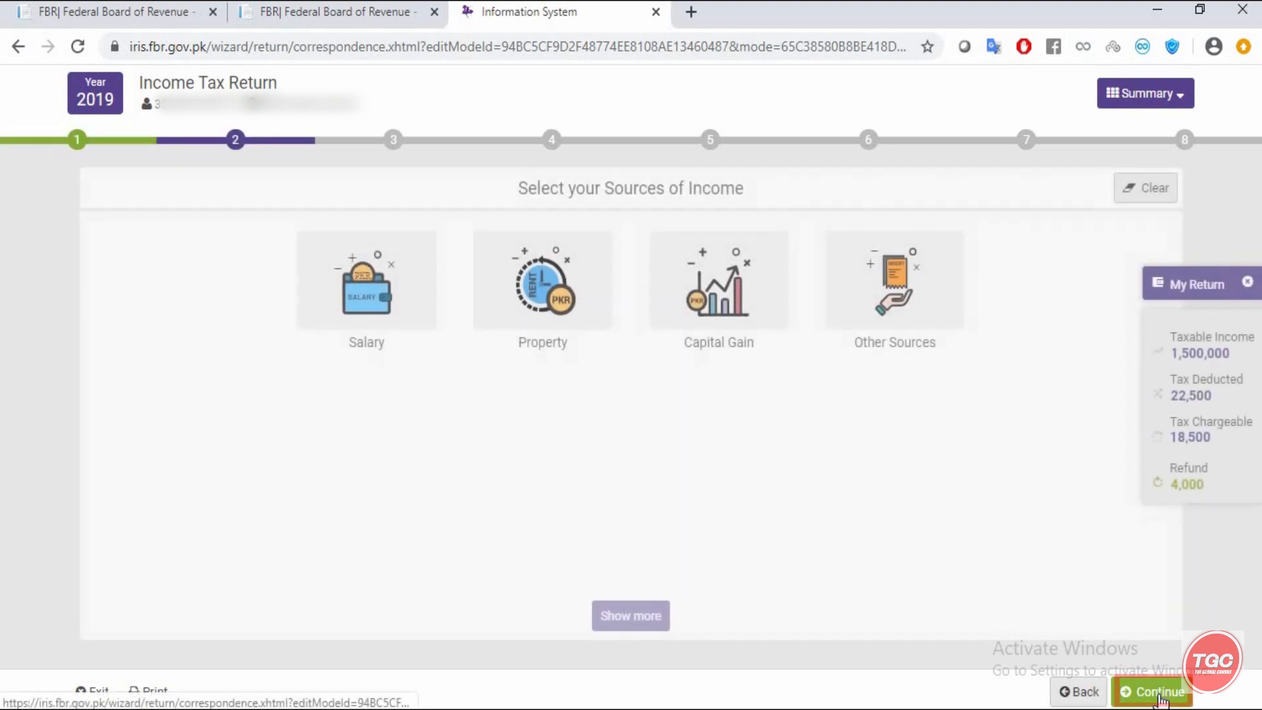
pyautogui.click(1160, 695)
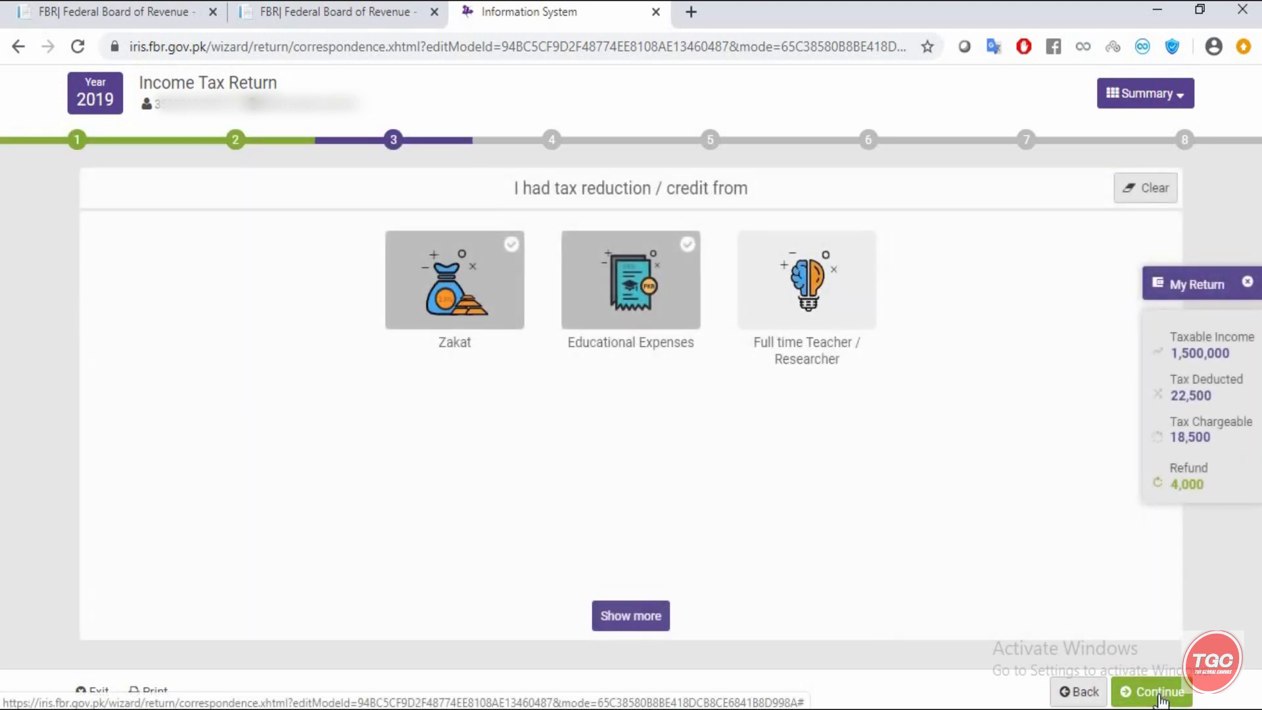
pyautogui.click(1161, 697)
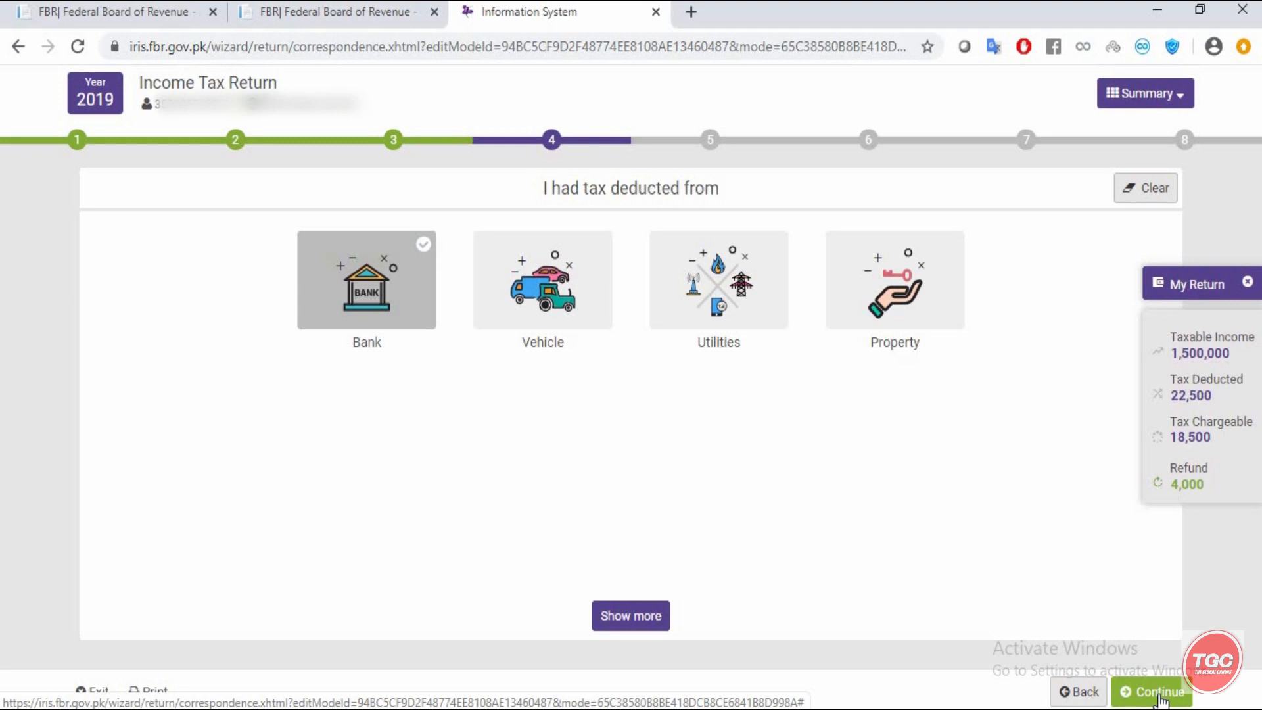
pyautogui.click(1161, 696)
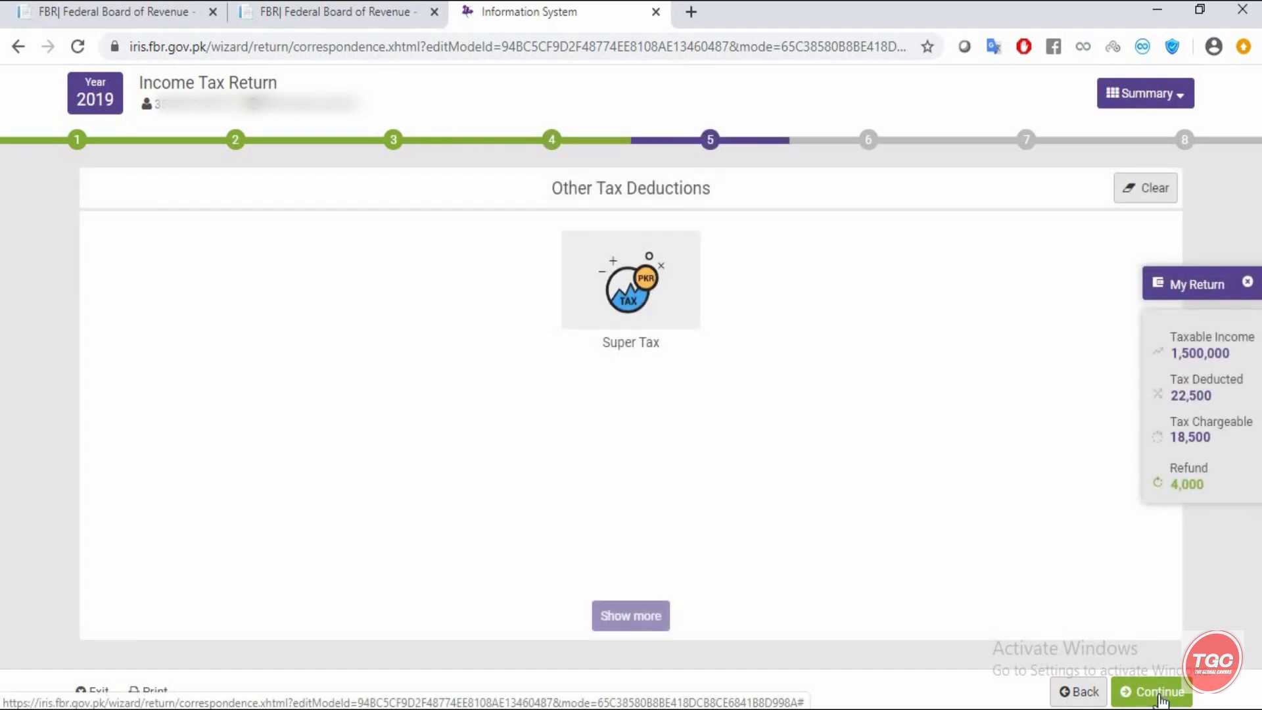
# - Go past step 5 to 'Reconcile your Wealth Statement', with inflows and outflows both 0
pyautogui.click(1161, 695)
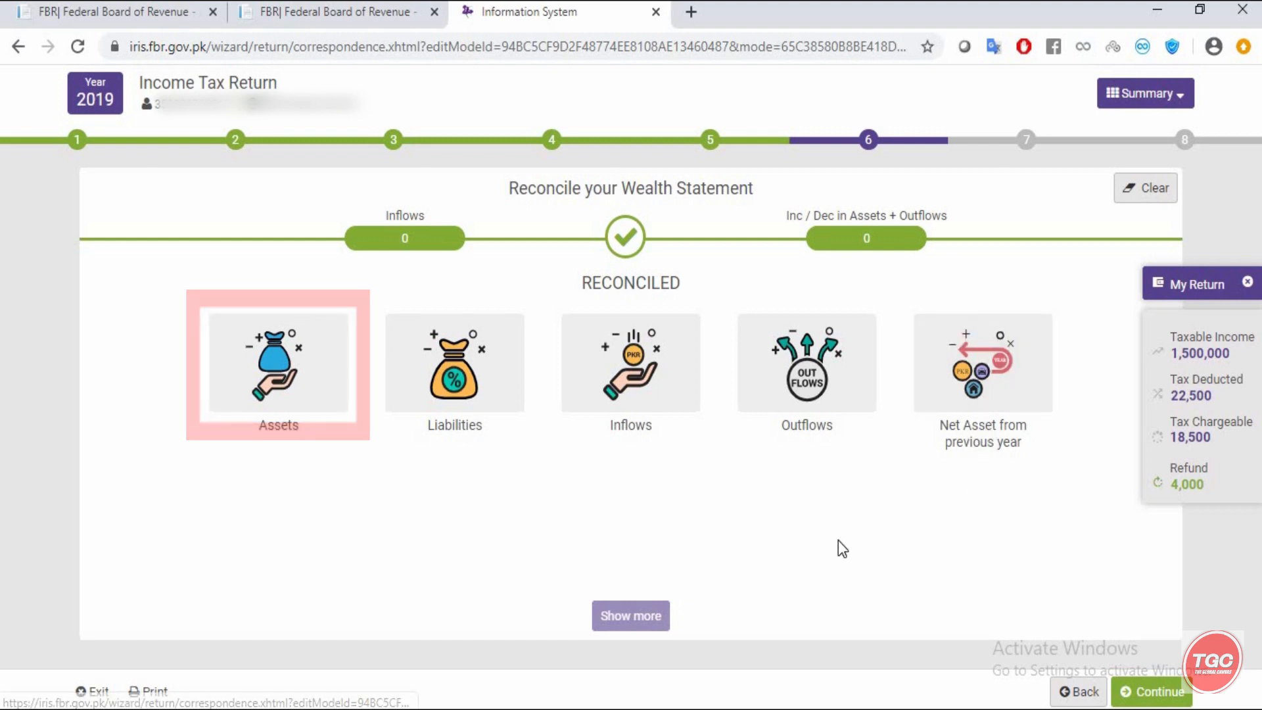
# - In the wealth statement Assets, choose the Agriculture Property category
pyautogui.click(282, 377)
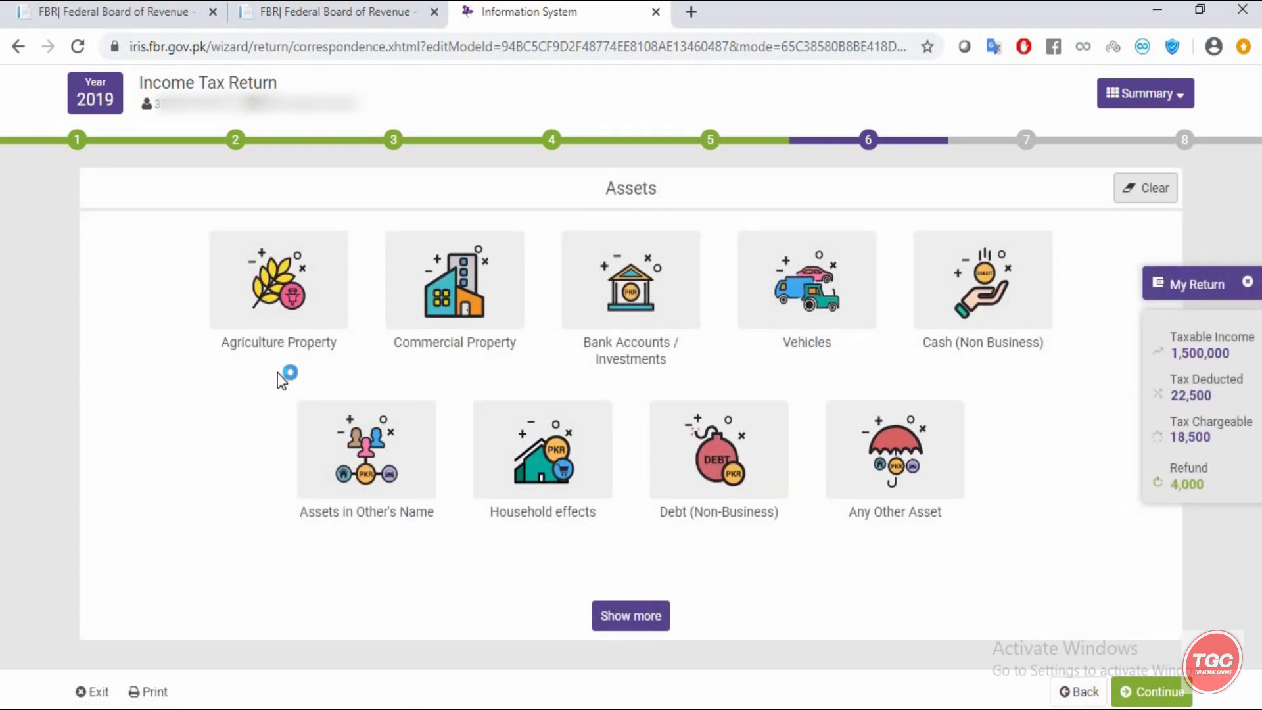
pyautogui.click(252, 289)
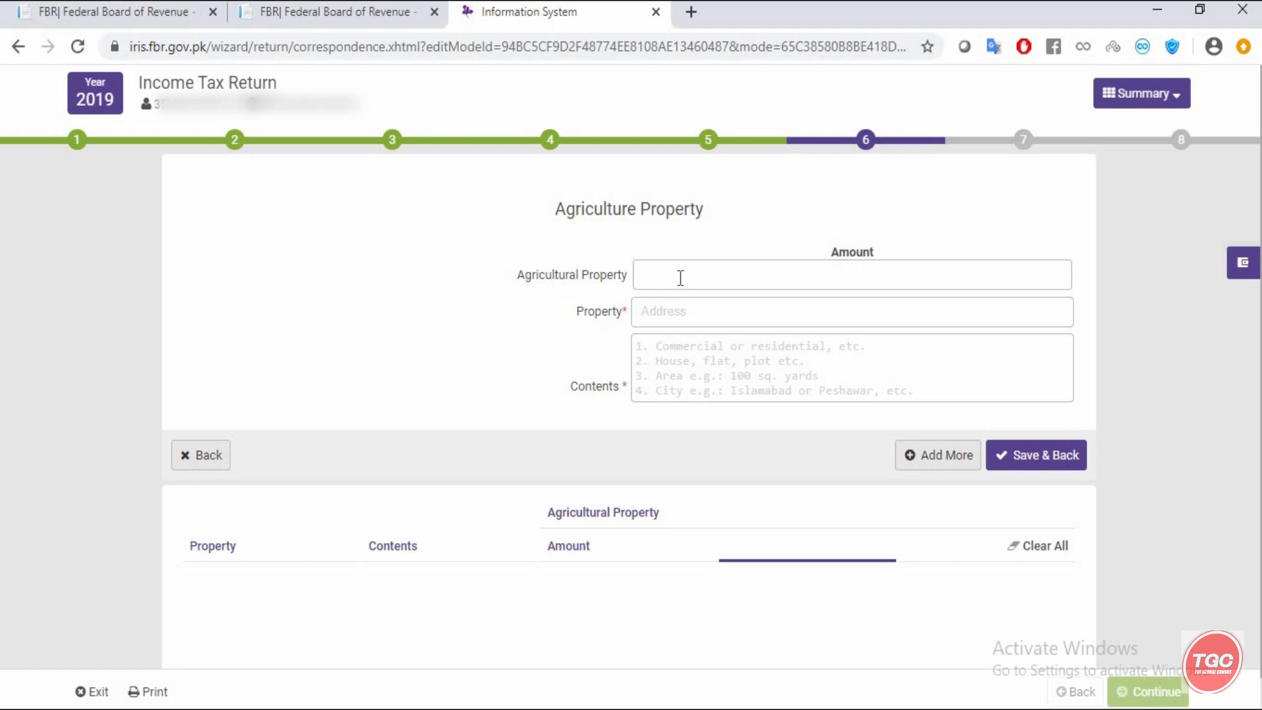
pyautogui.click(681, 278)
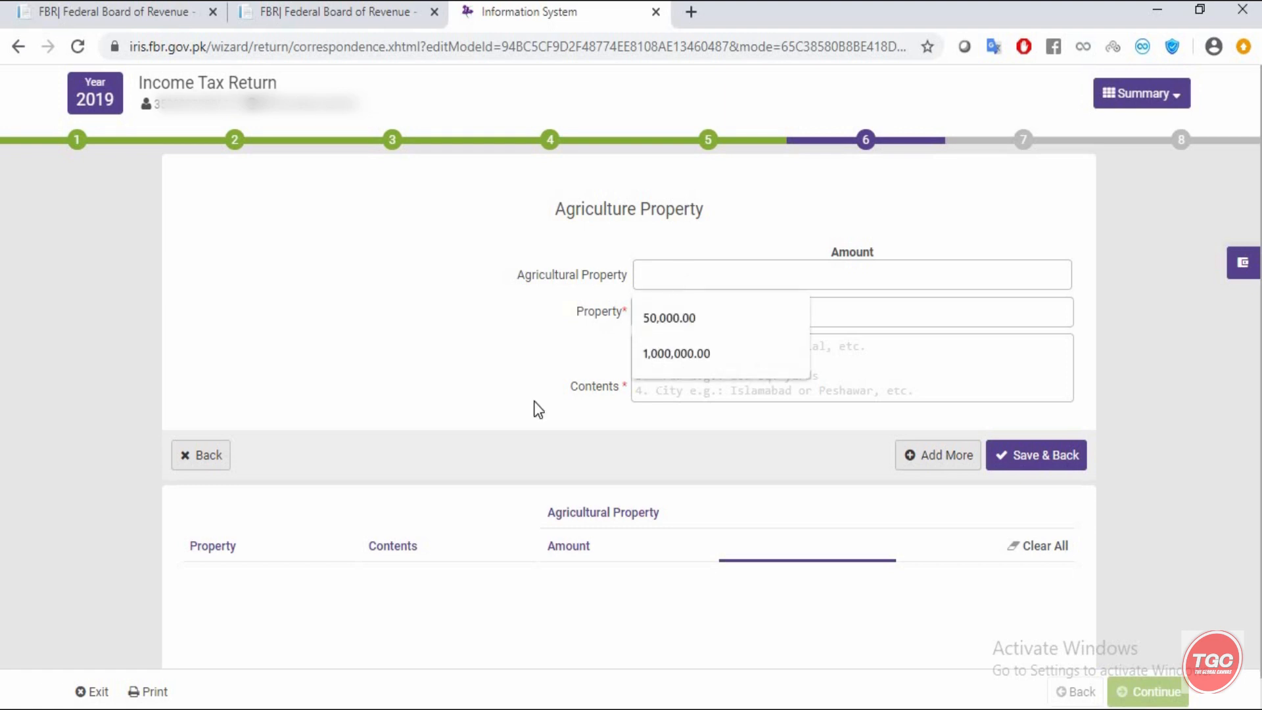
pyautogui.click(514, 386)
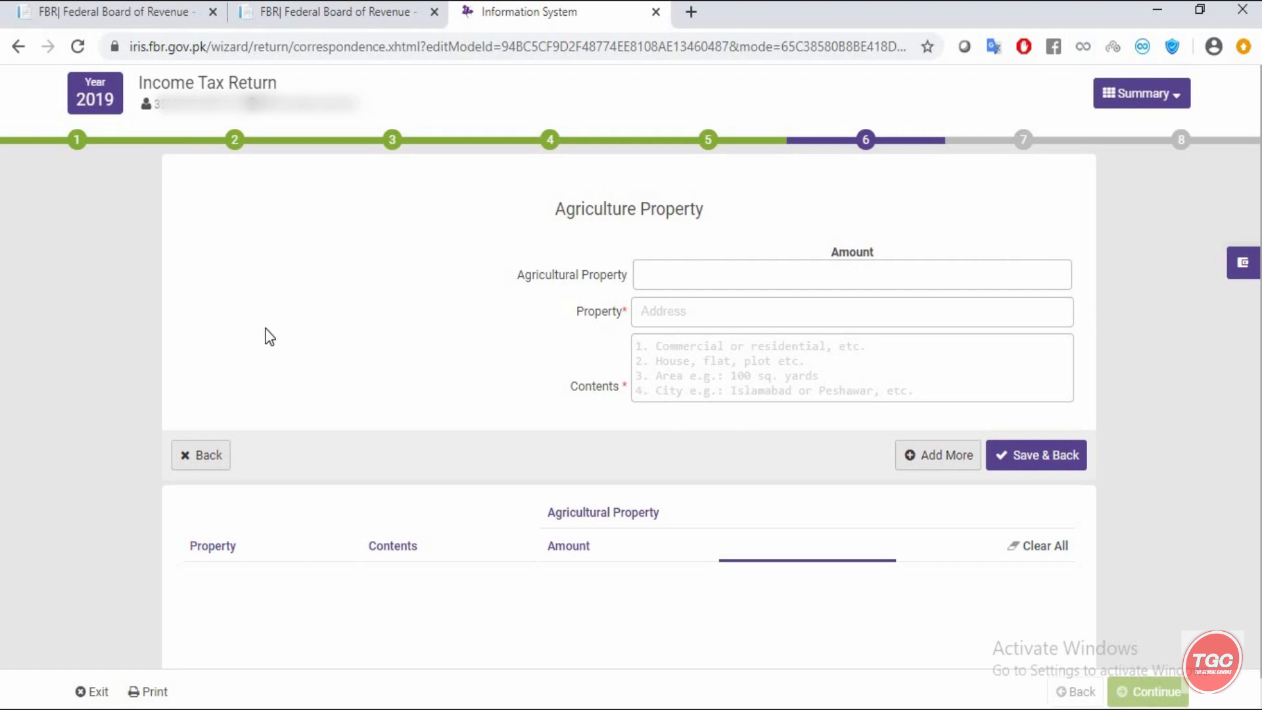
# - Leave Agriculture Property unsaved and open Commercial Property, dismissing the Amount autofill list
pyautogui.click(192, 457)
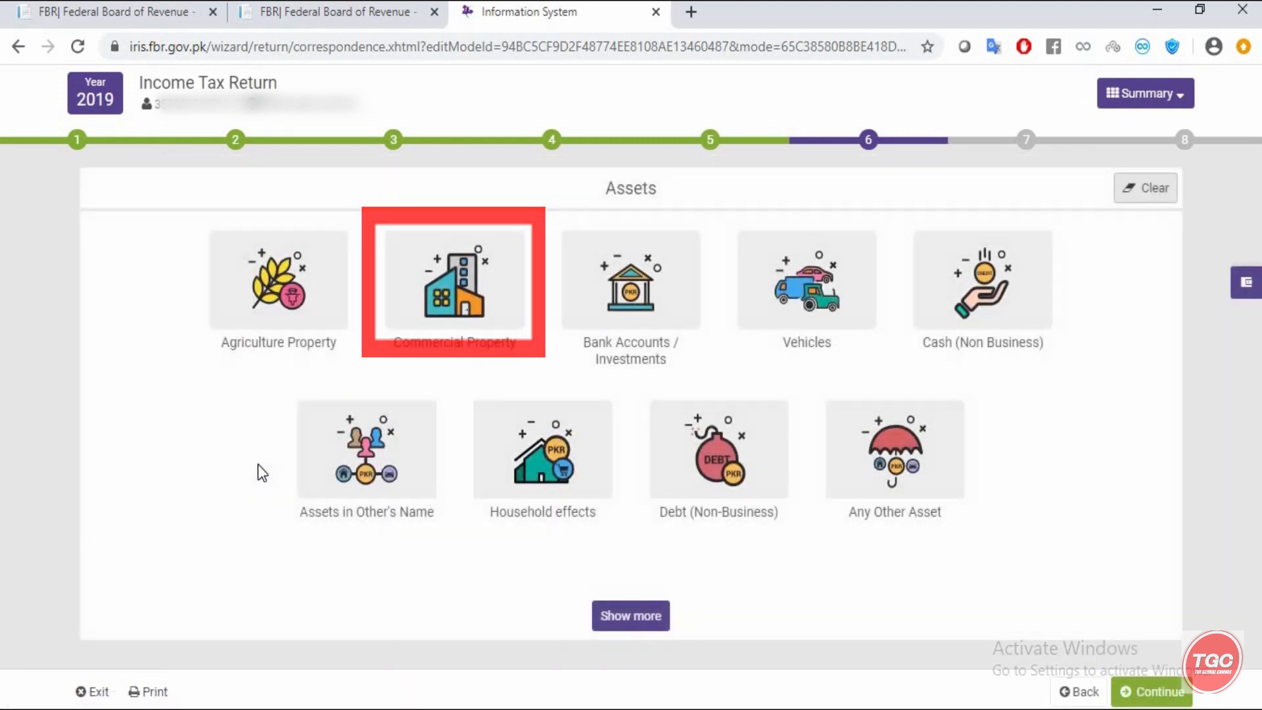
pyautogui.click(453, 279)
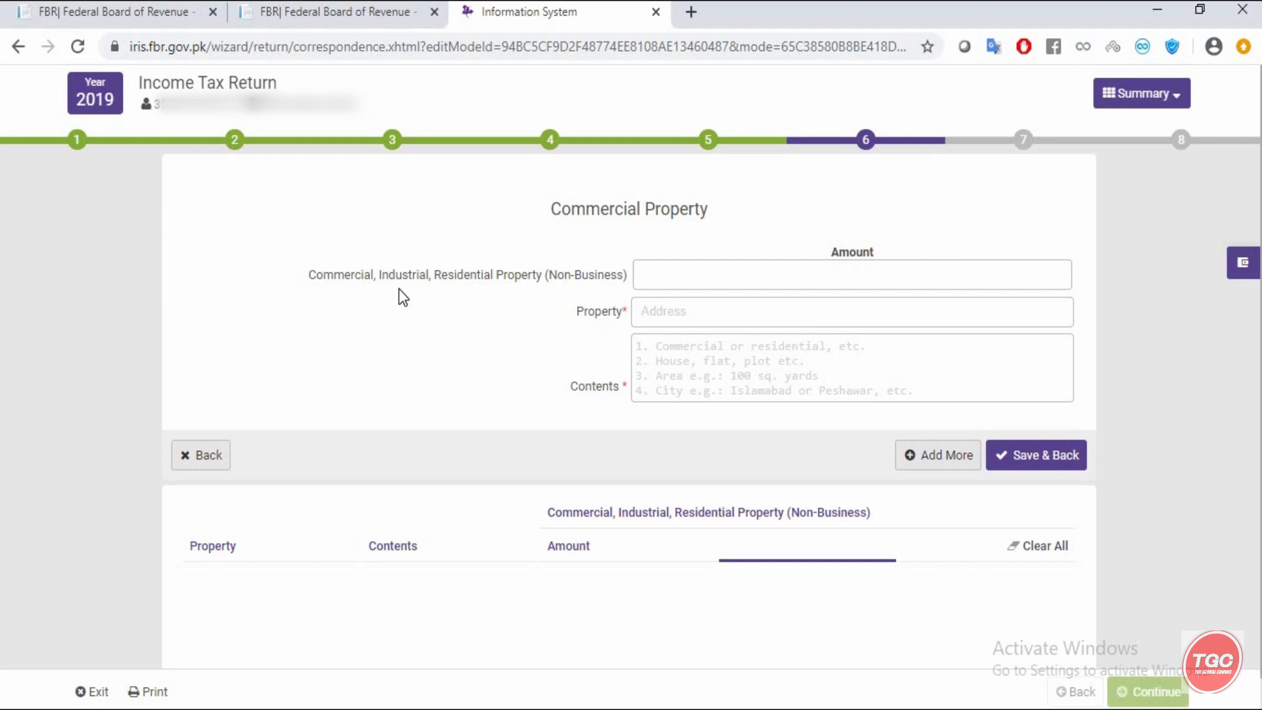
pyautogui.click(680, 279)
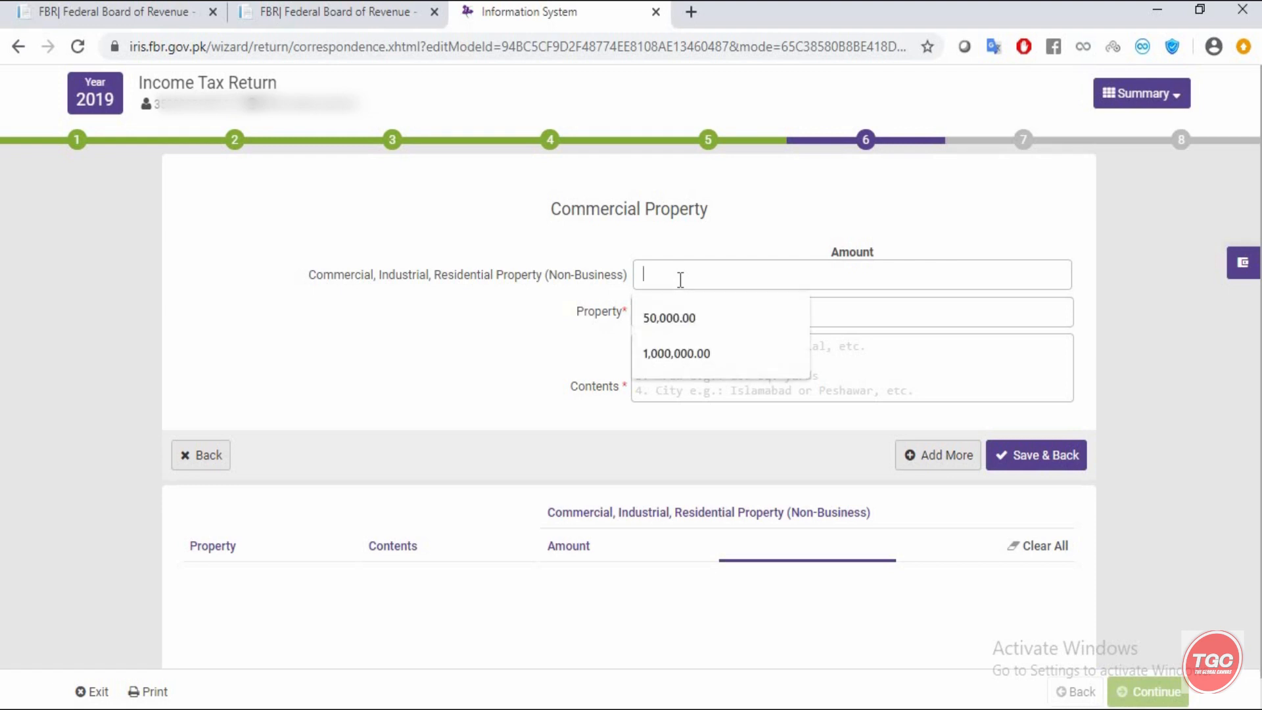
pyautogui.click(543, 370)
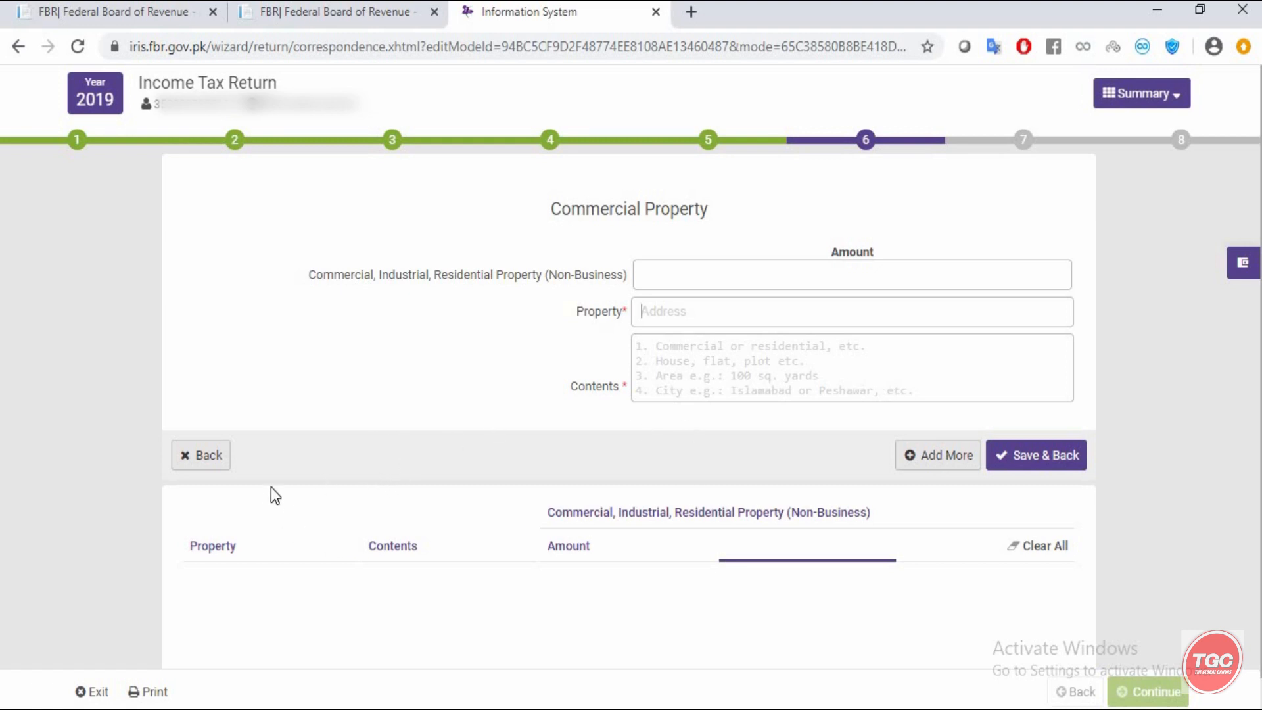
# - Go back from Commercial Property to the asset categories and choose Bank Accounts / Investments
pyautogui.click(206, 458)
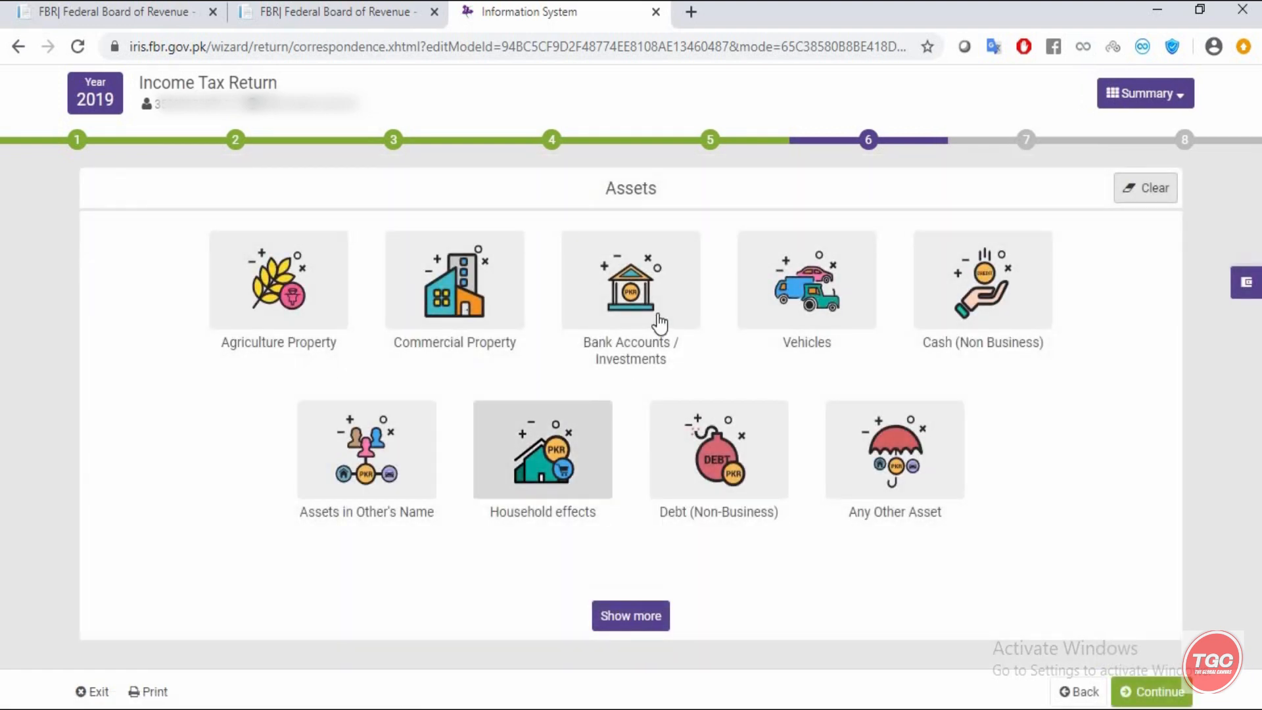
pyautogui.click(640, 276)
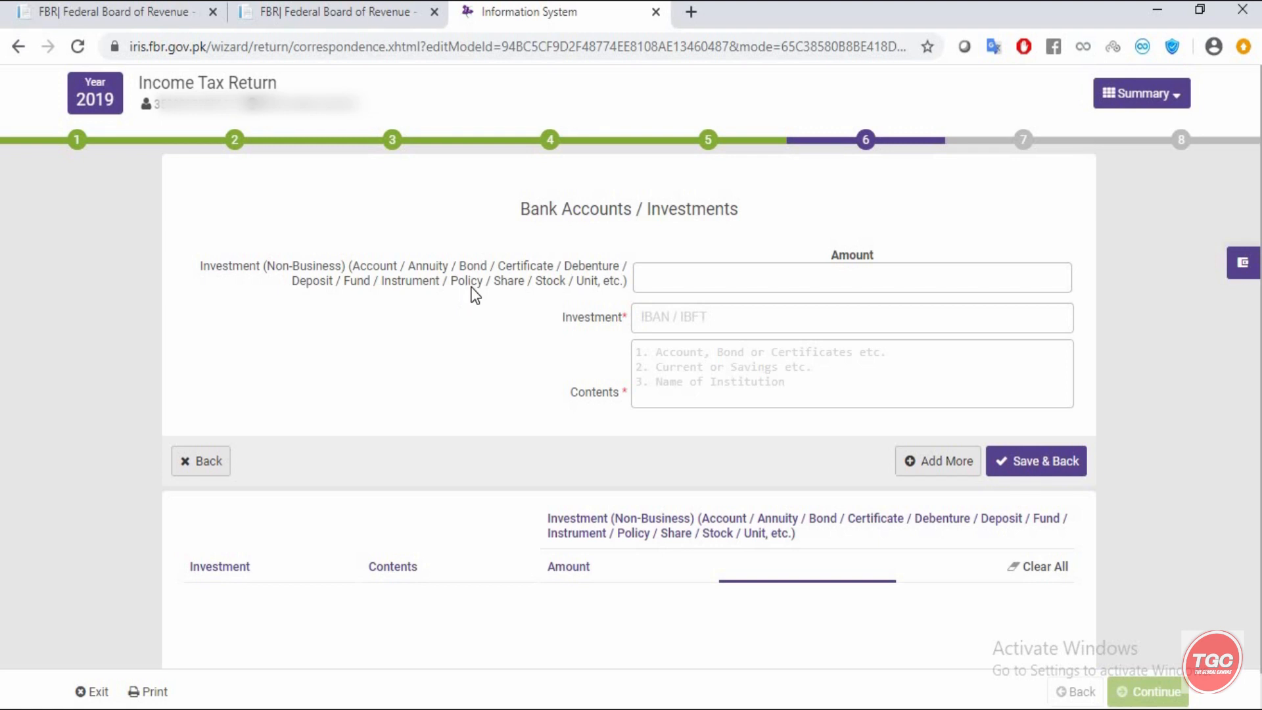
pyautogui.click(746, 284)
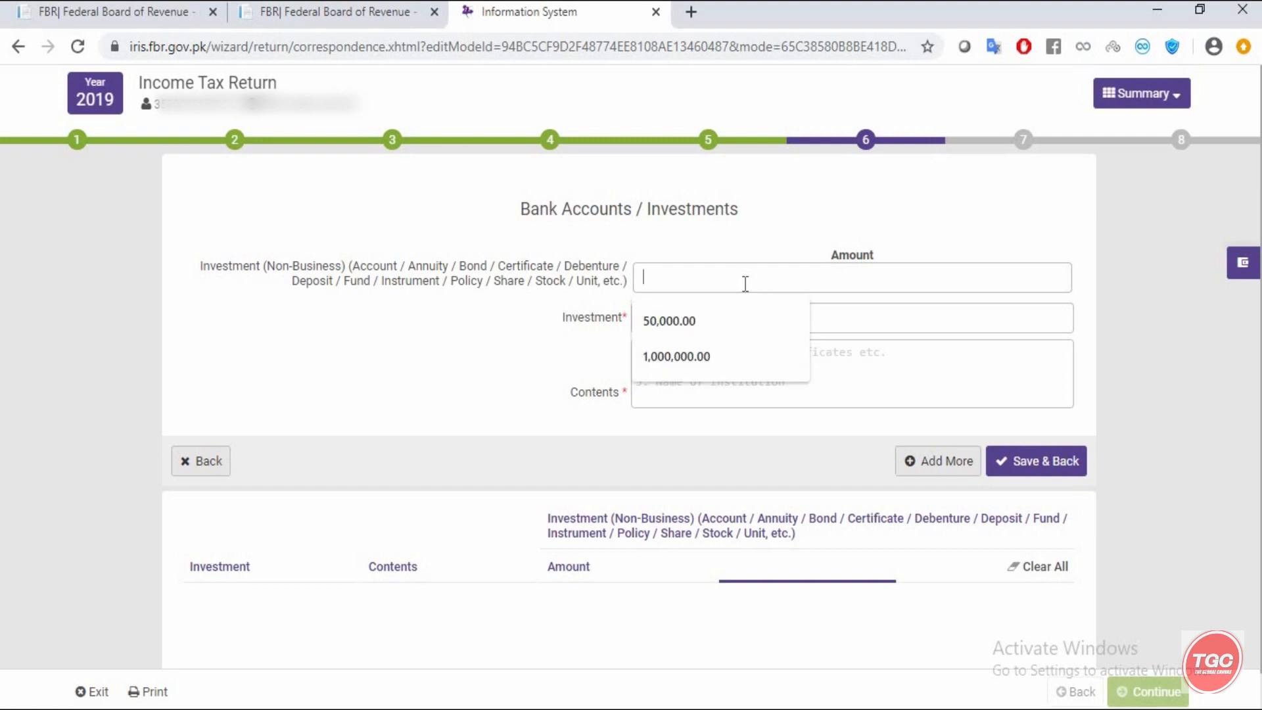
pyautogui.click(872, 323)
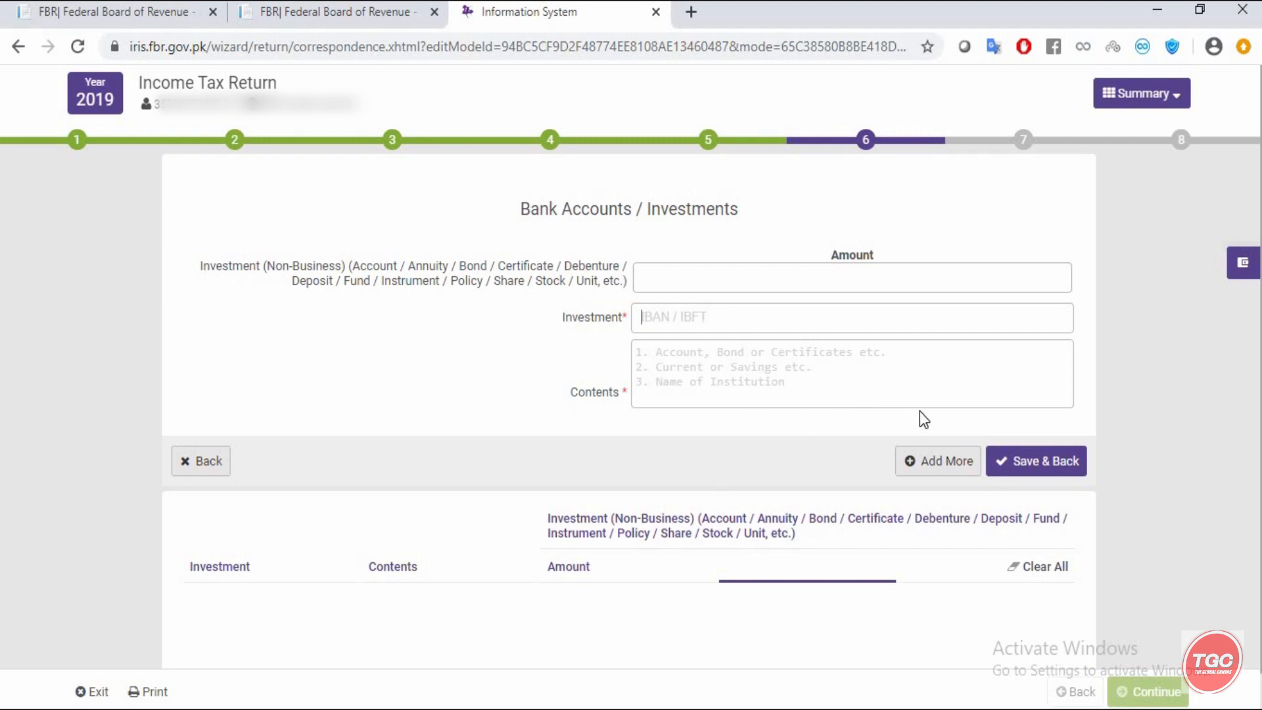
# - Go back from Bank Accounts / Investments and choose the Vehicles asset category
pyautogui.click(209, 462)
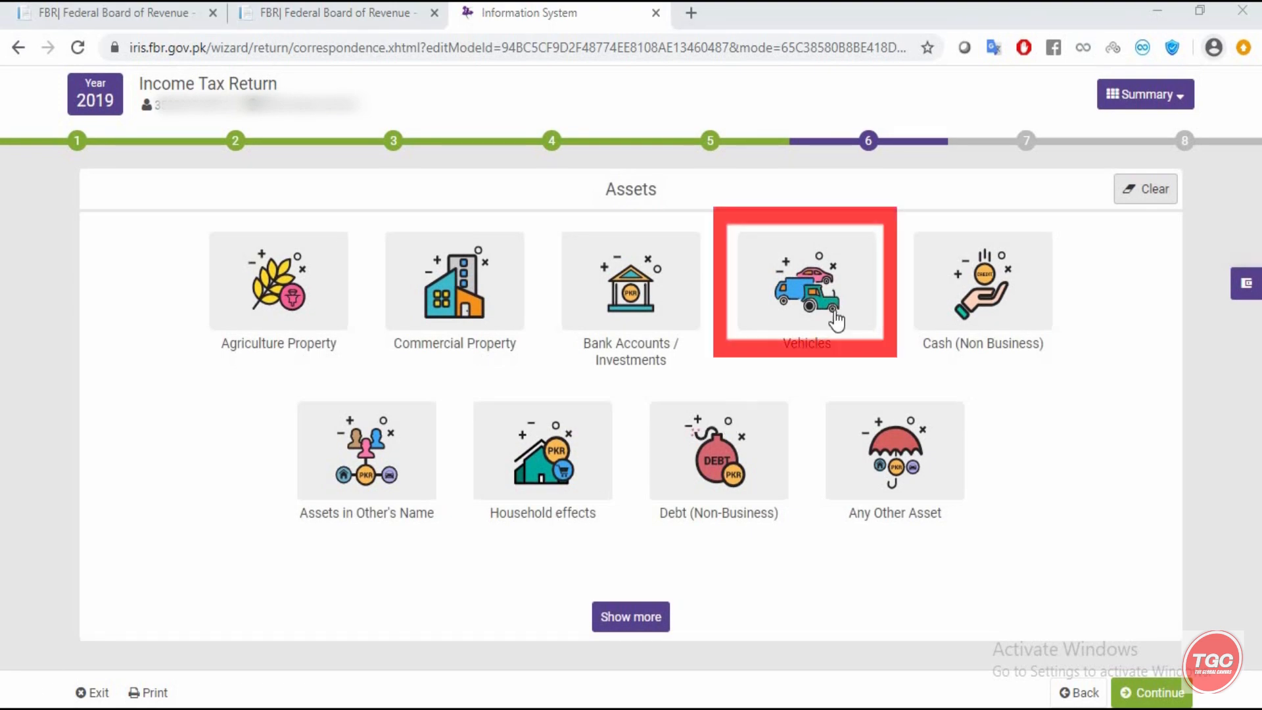
pyautogui.click(778, 331)
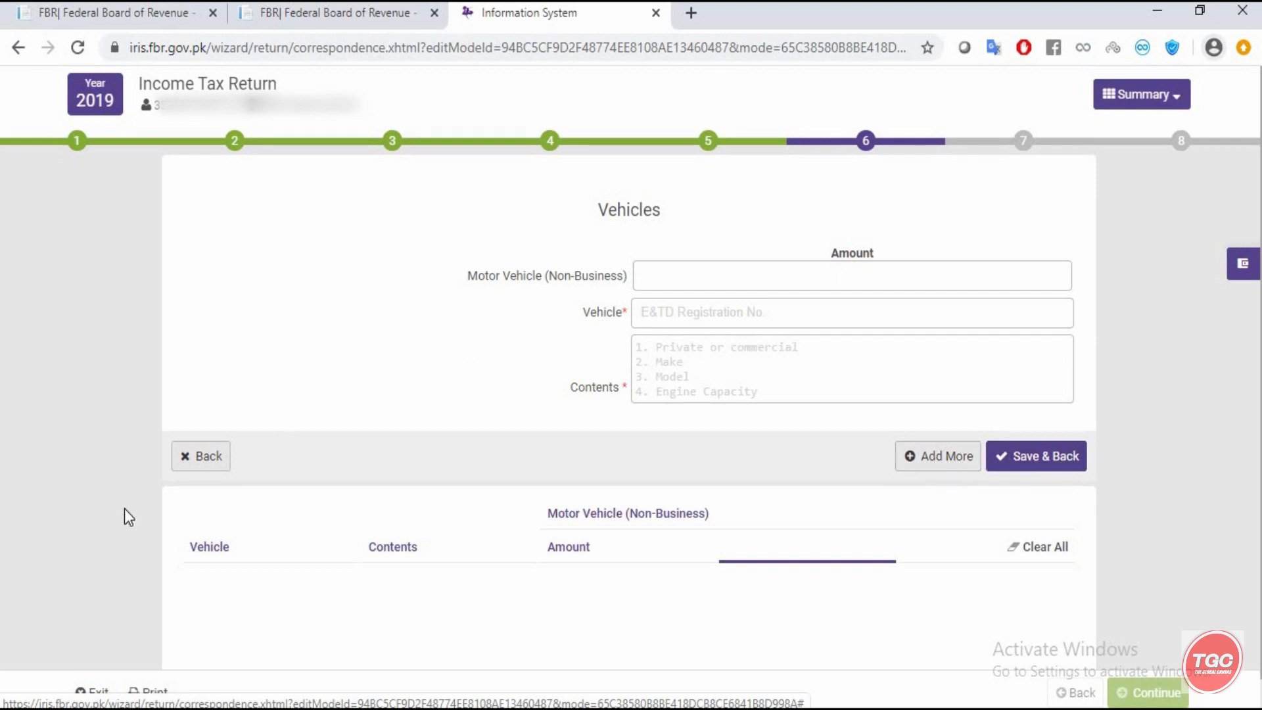
# - Go back from Vehicles and choose the Cash (Non Business) asset category
pyautogui.click(194, 456)
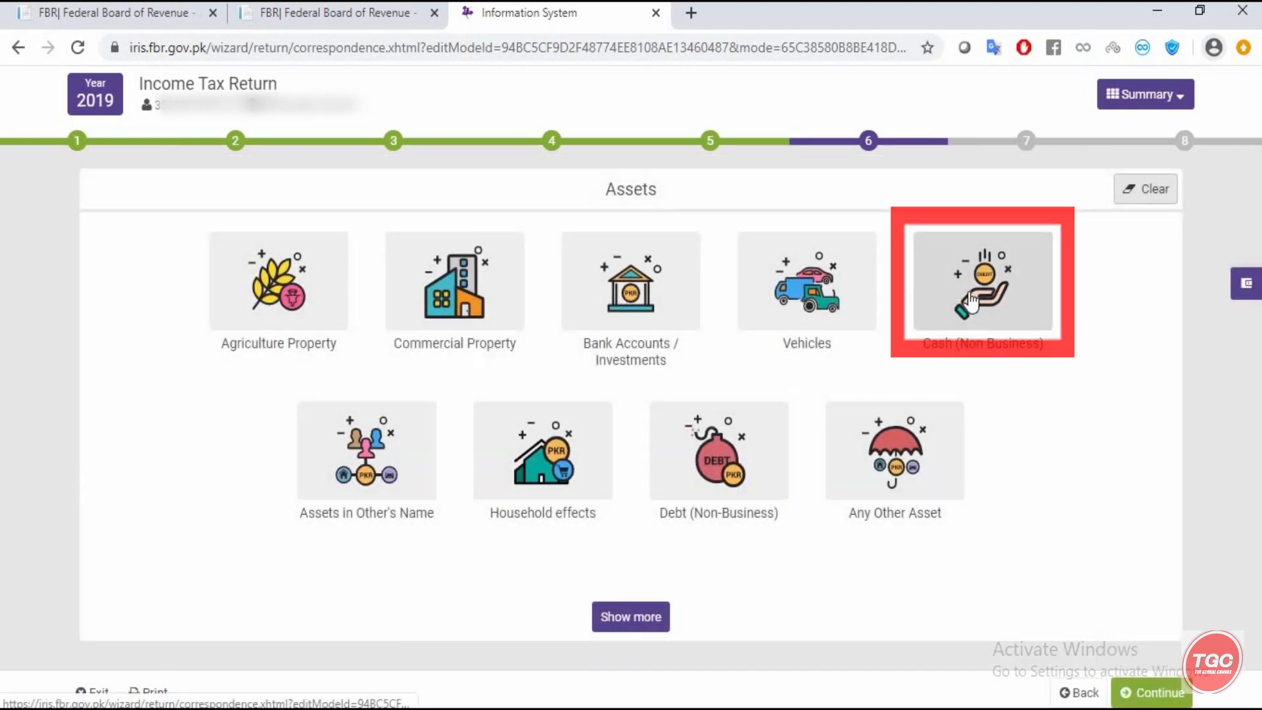
pyautogui.click(968, 293)
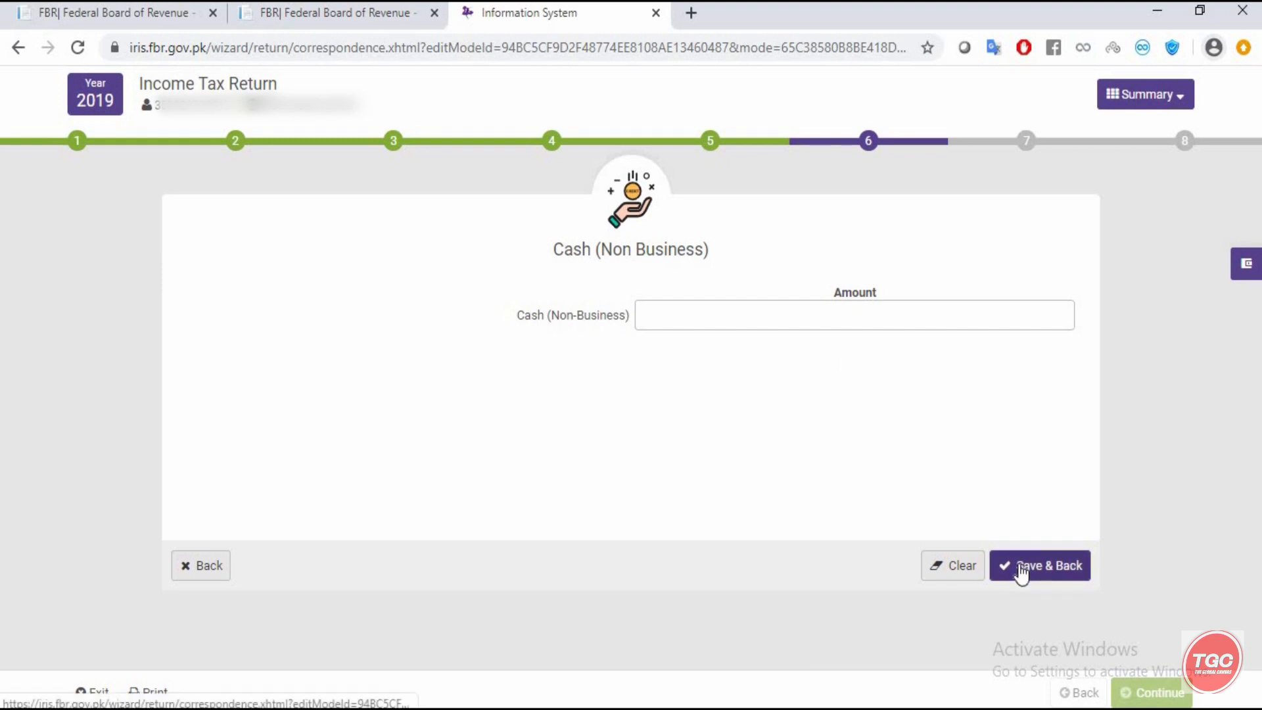
# - Go back to the asset categories and open the Assets in Other's Name form, leaving its amount and contents empty
pyautogui.click(193, 569)
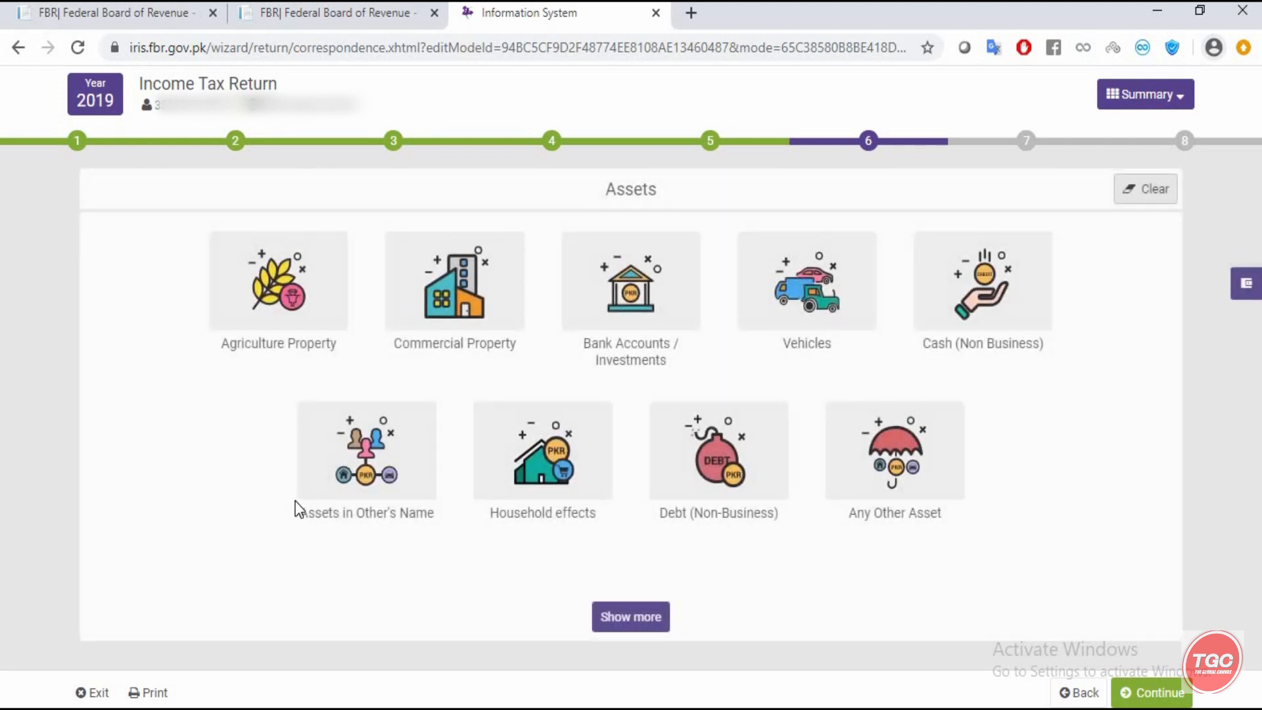
pyautogui.click(361, 469)
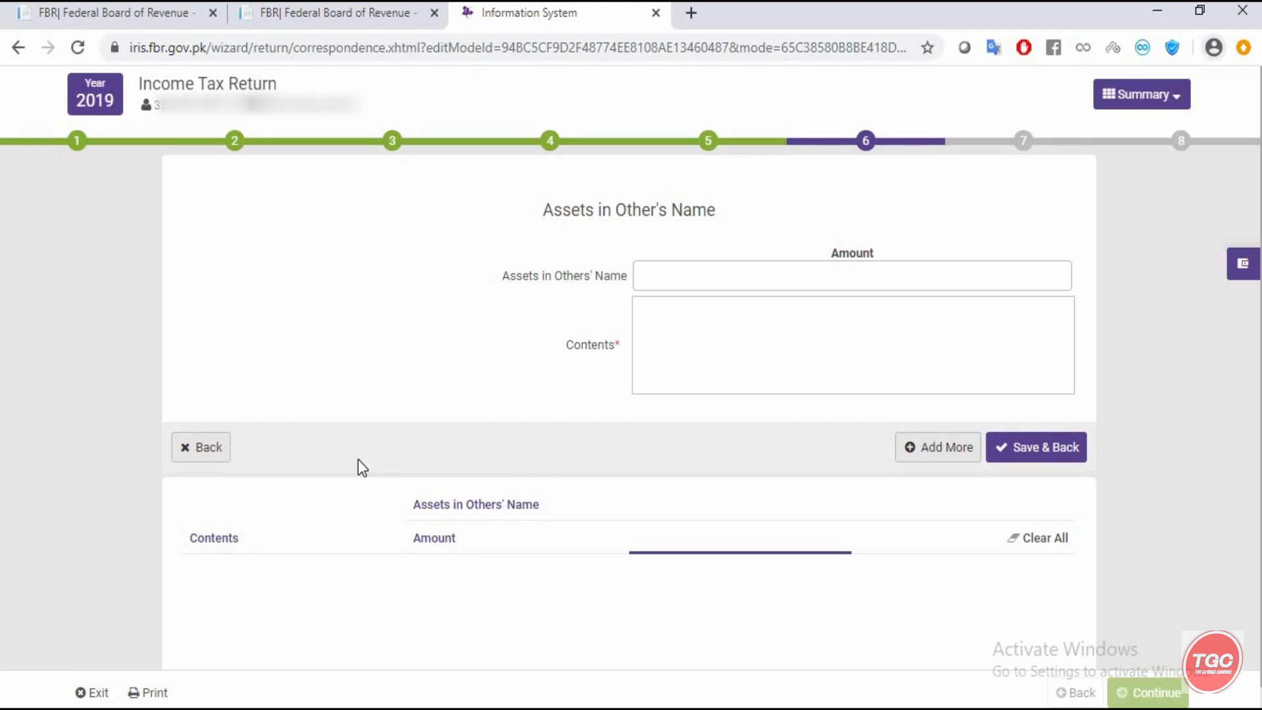
pyautogui.click(693, 274)
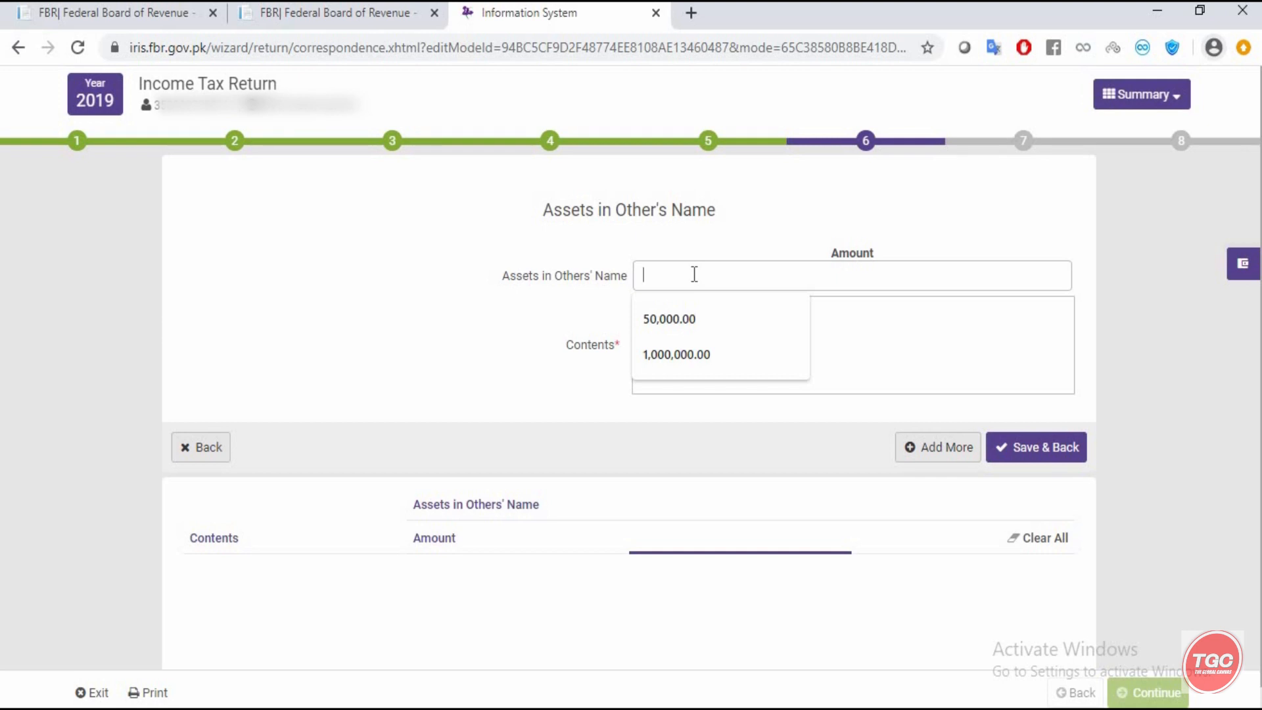
pyautogui.click(859, 298)
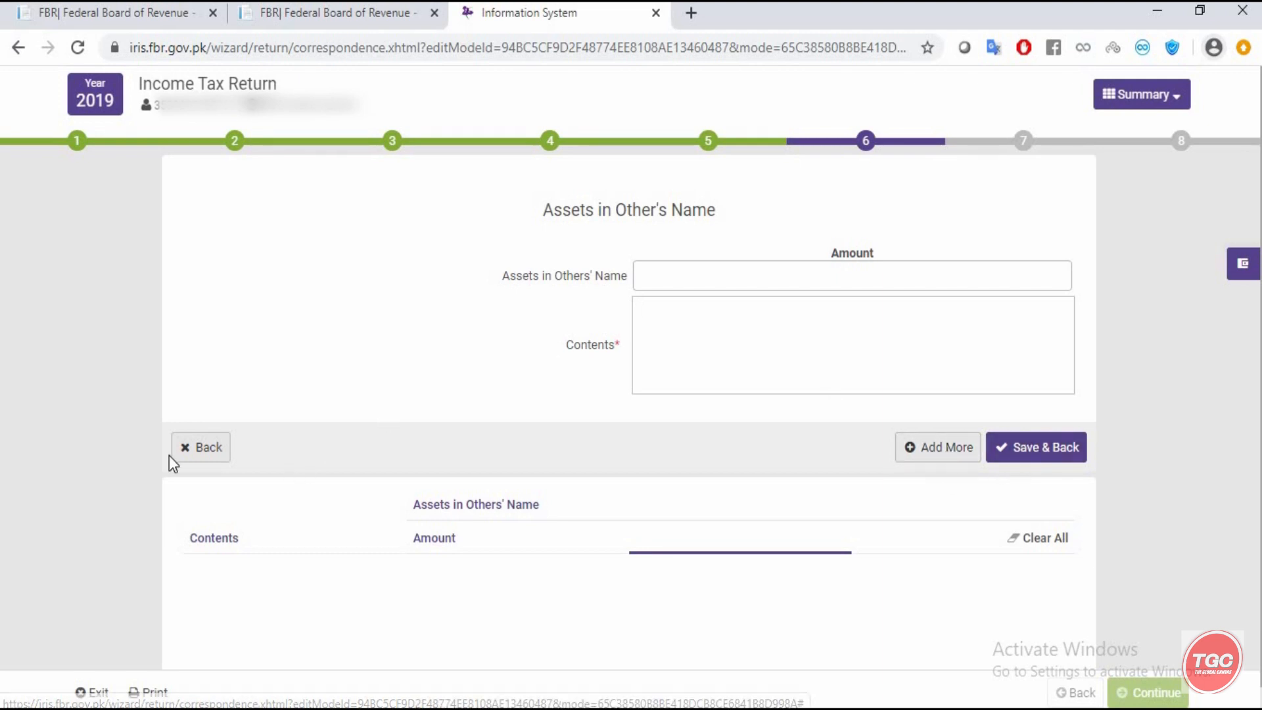
# - View the Household effects form without an amount and return to the Assets list
pyautogui.click(186, 453)
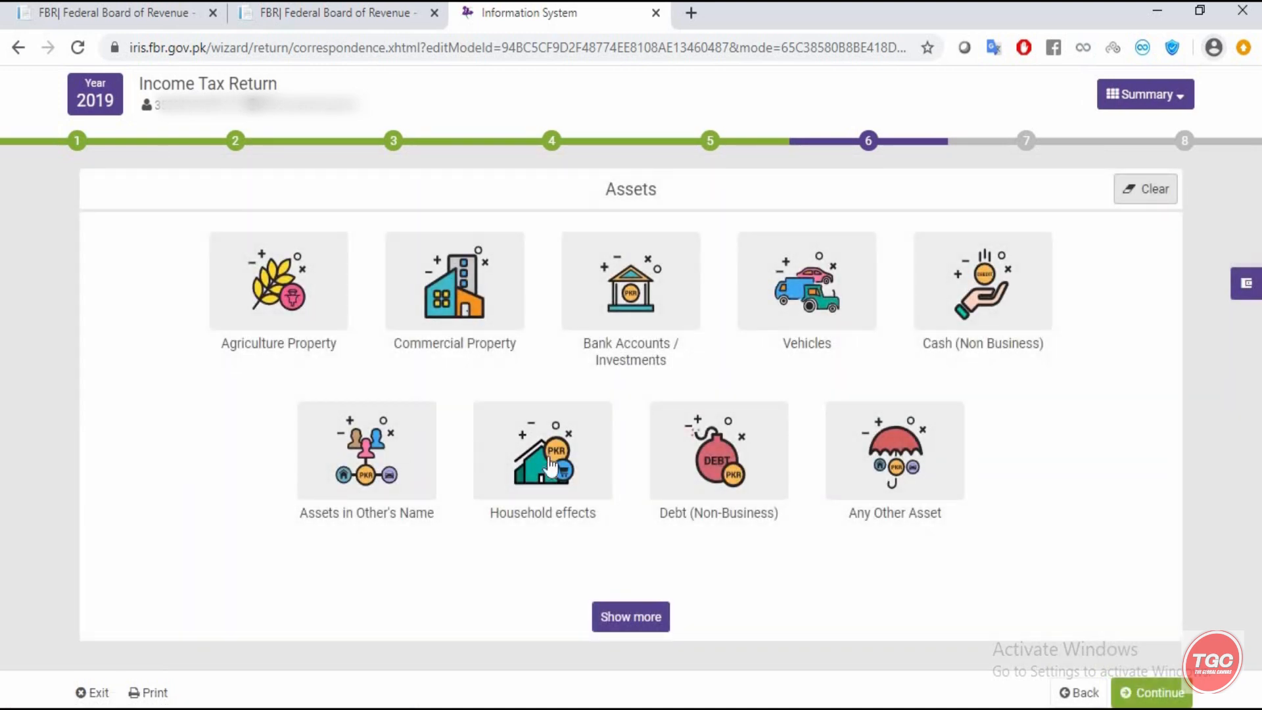
pyautogui.click(550, 467)
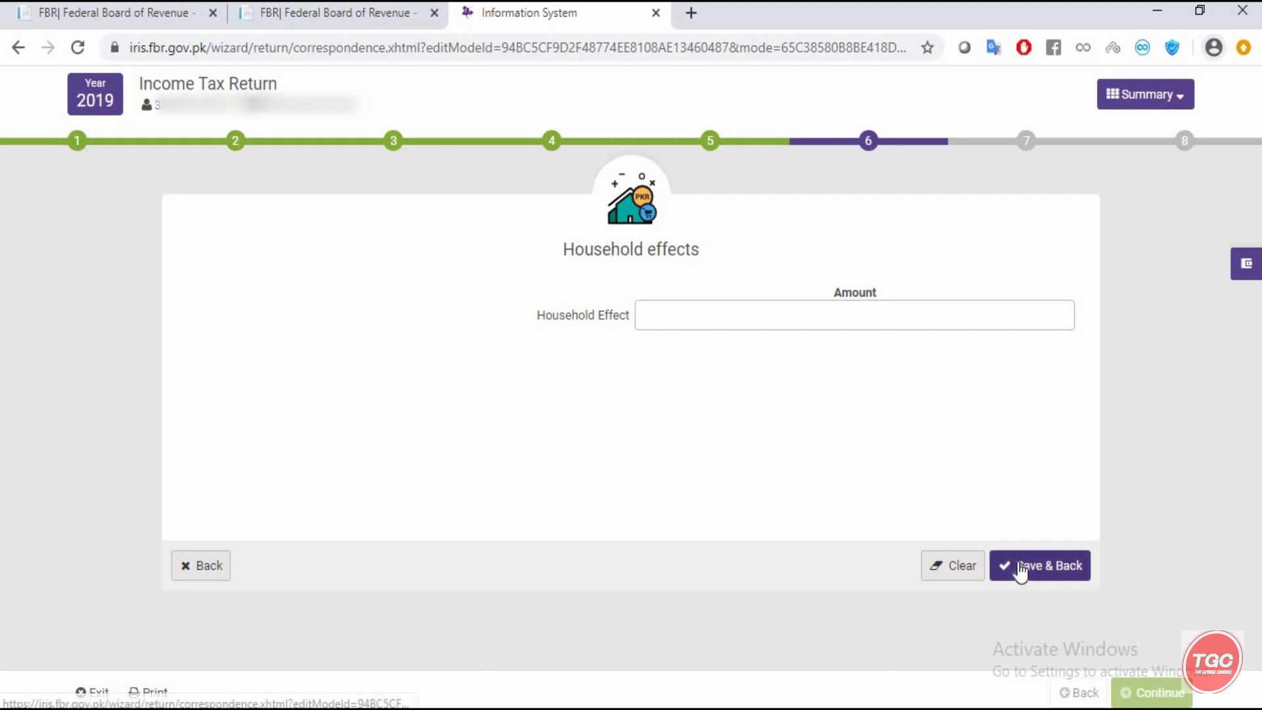
pyautogui.click(196, 576)
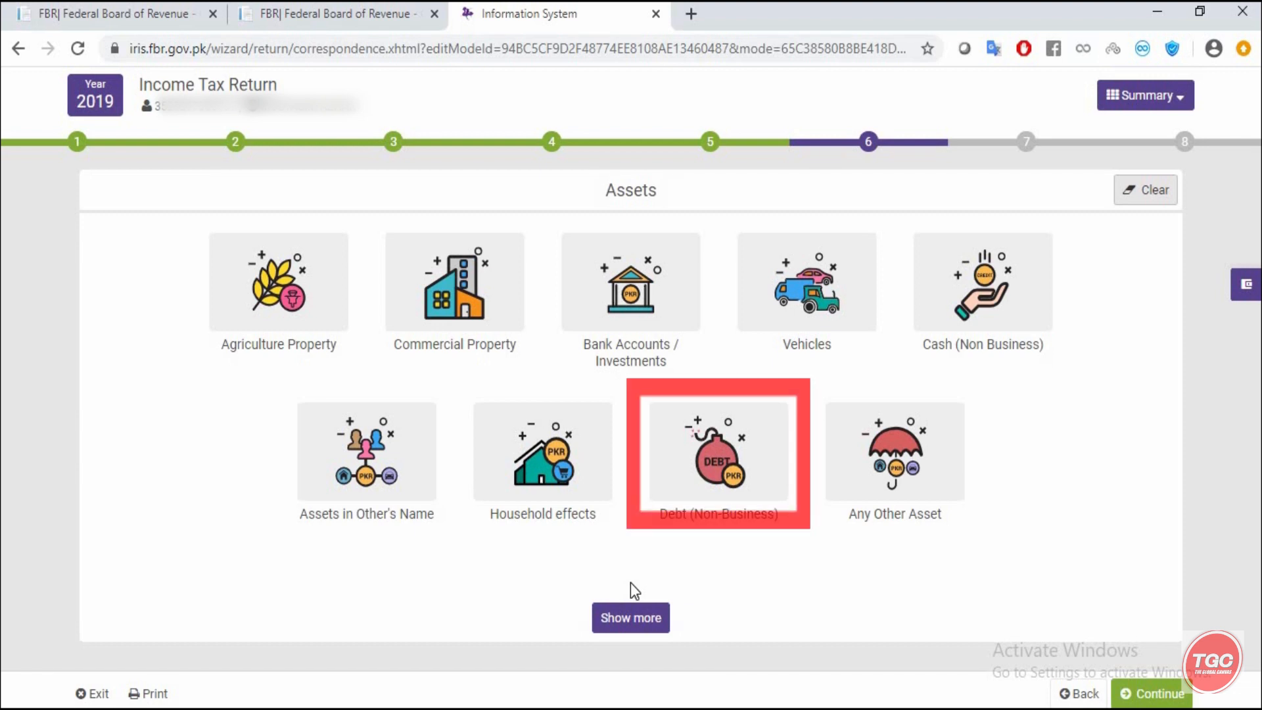
# - Open the Debt (Non-Business) form, leaving its amount, debtor and contents empty
pyautogui.click(720, 454)
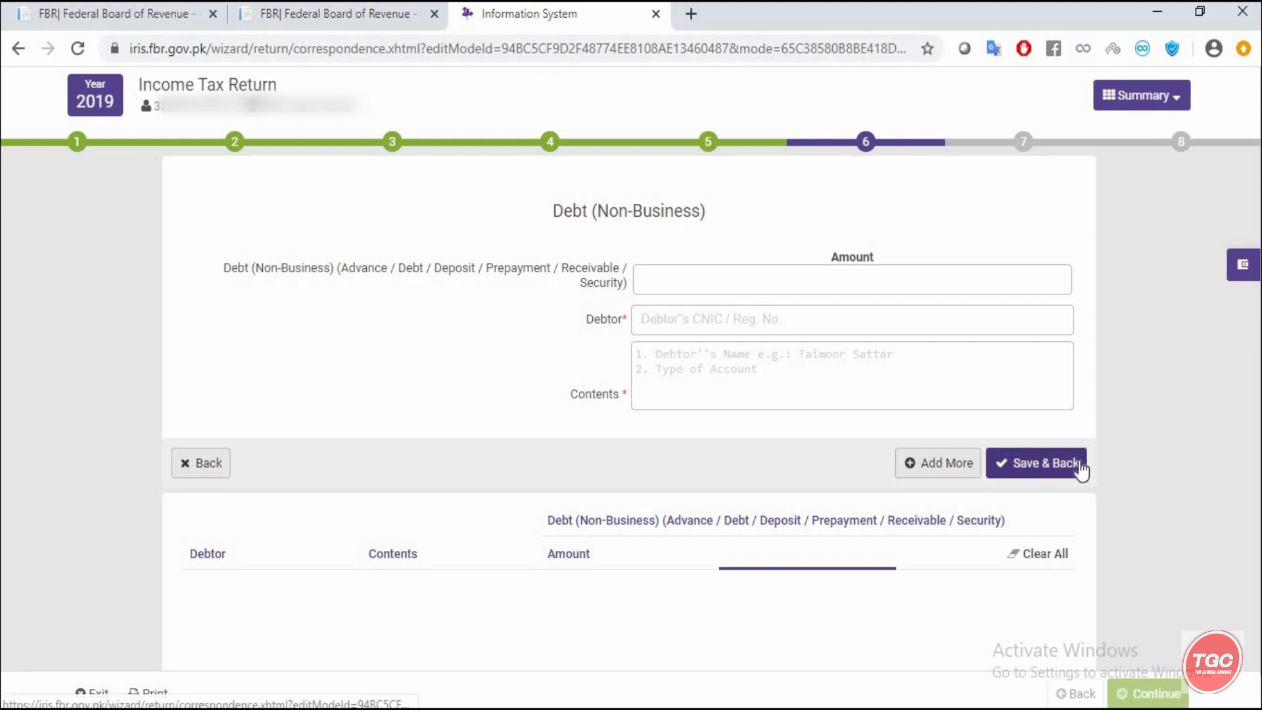
pyautogui.click(200, 466)
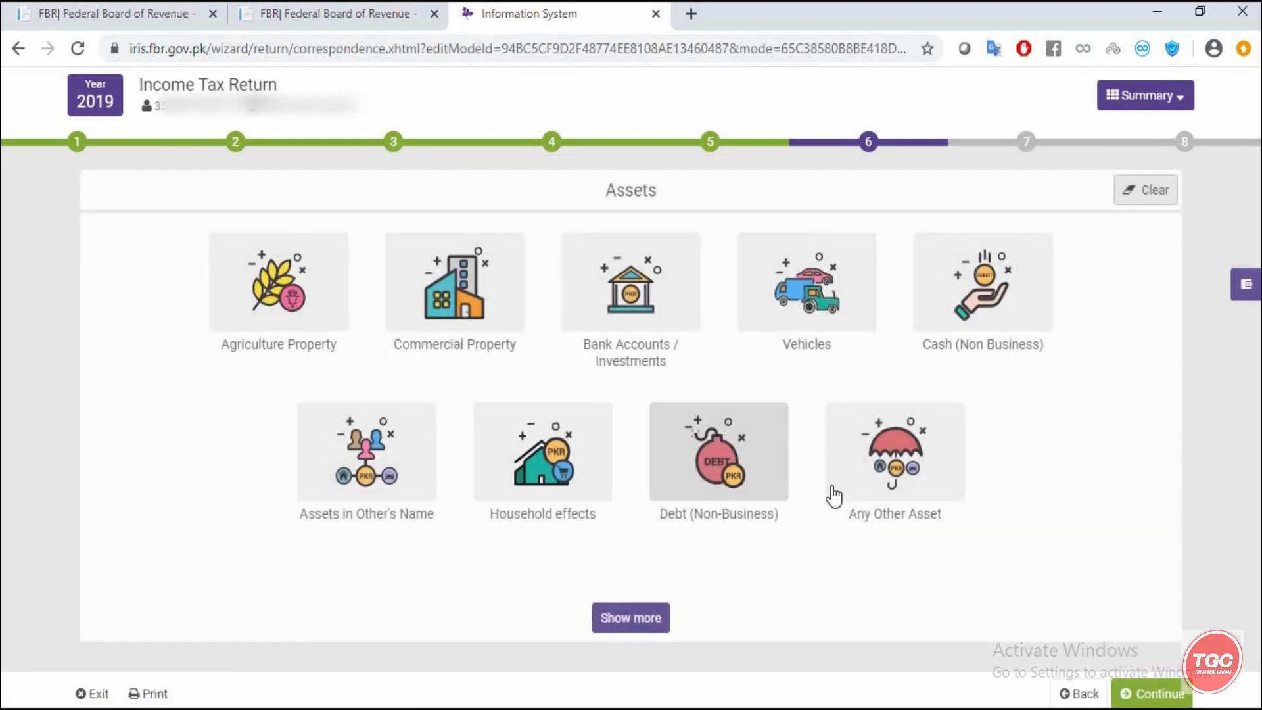
pyautogui.click(874, 472)
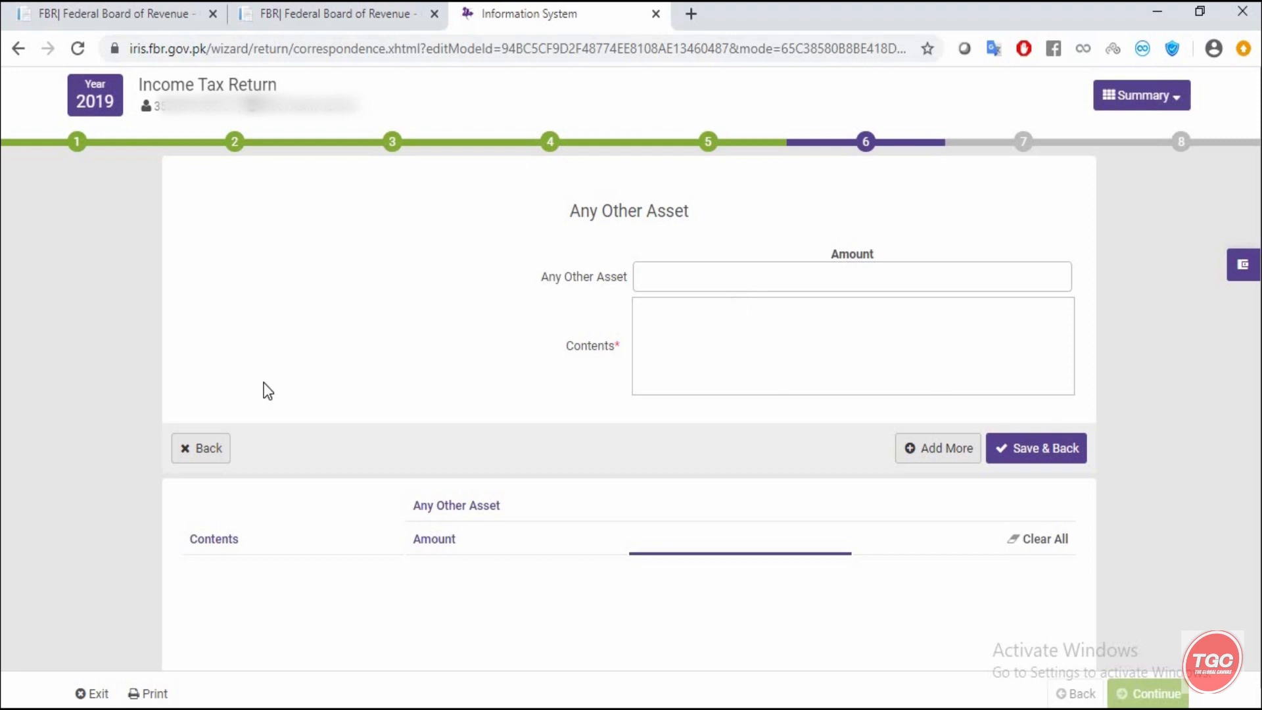
pyautogui.click(207, 450)
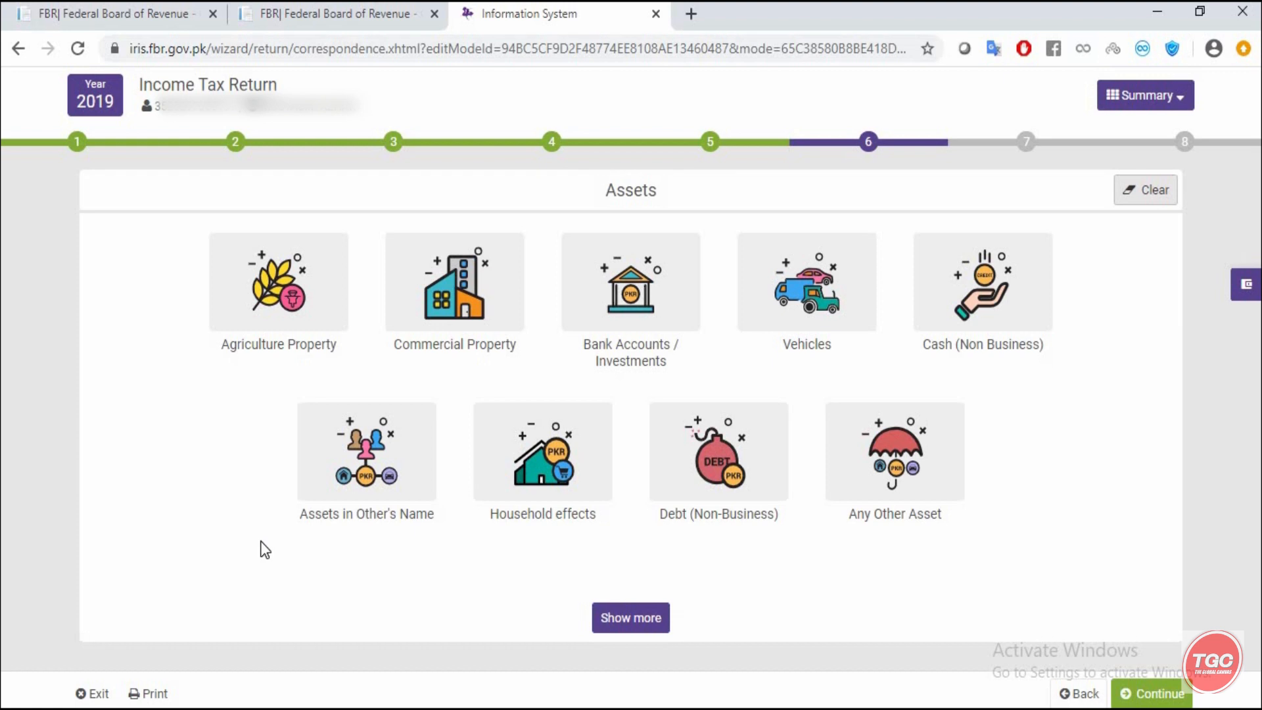
# - Save a 200,000 bank investment with its account reference and contents abc, then recheck the entry
pyautogui.click(649, 284)
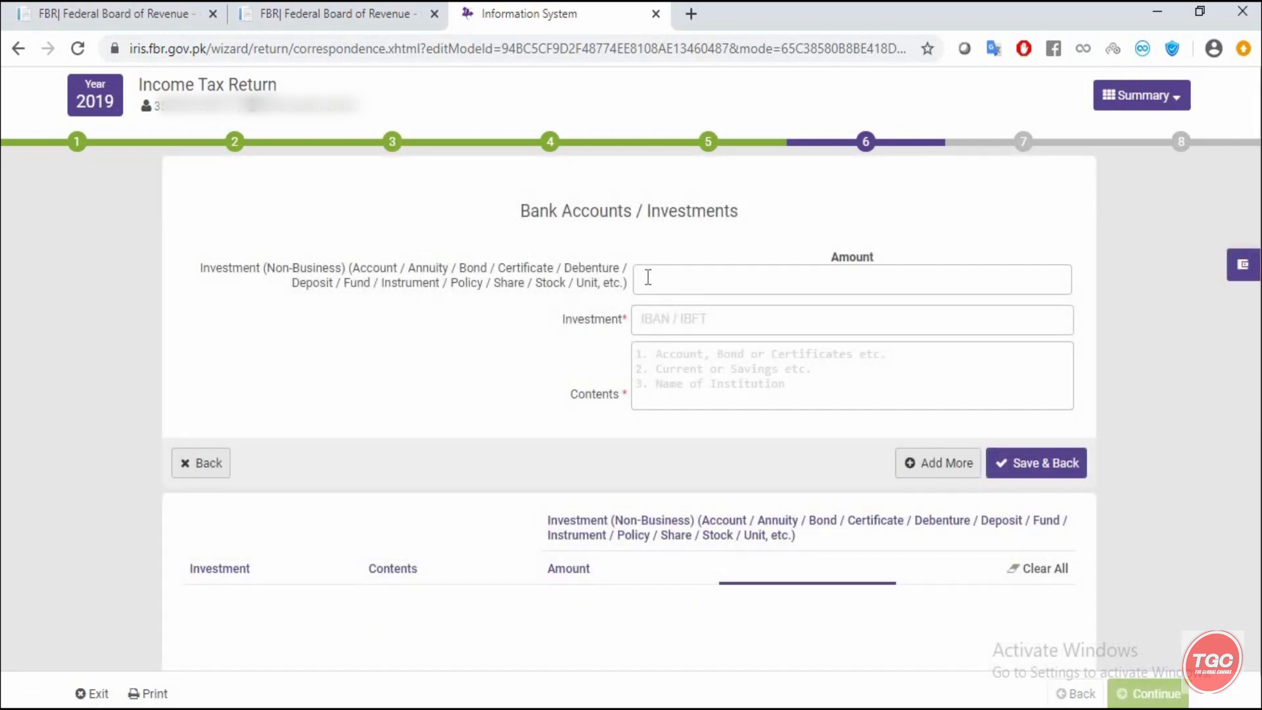
pyautogui.click(648, 277)
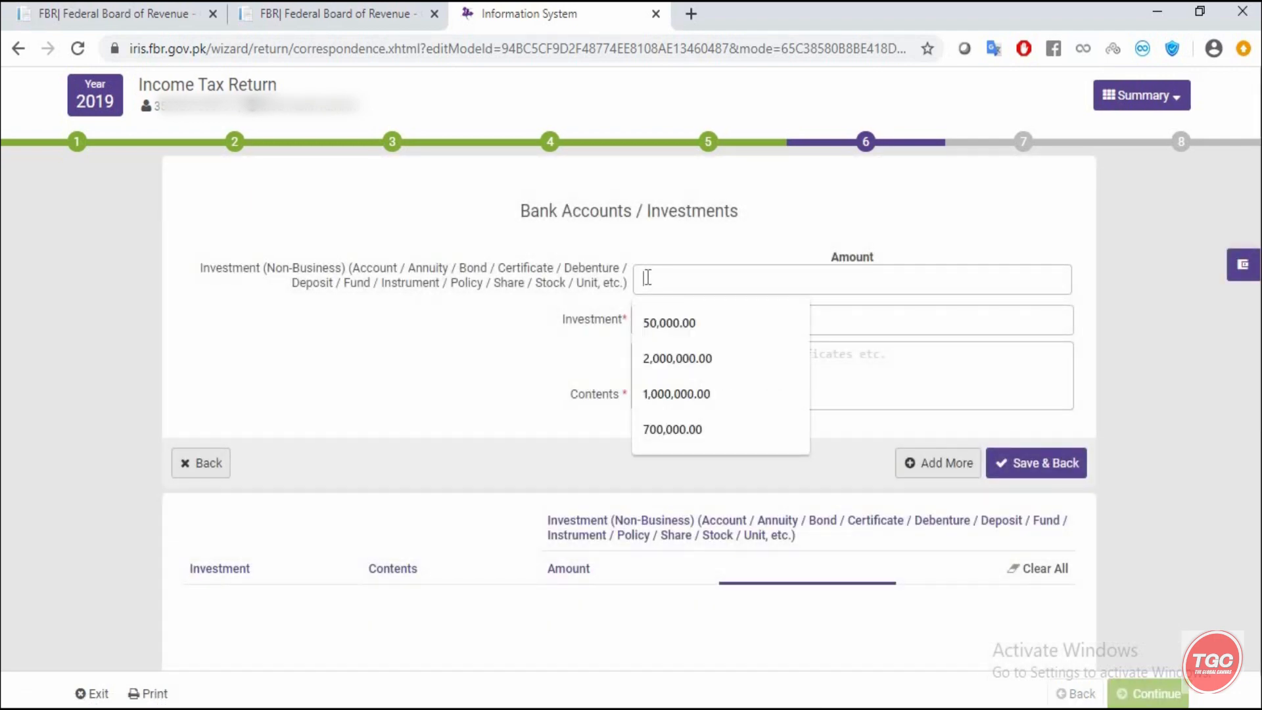
pyautogui.write('2000000')
pyautogui.click(899, 330)
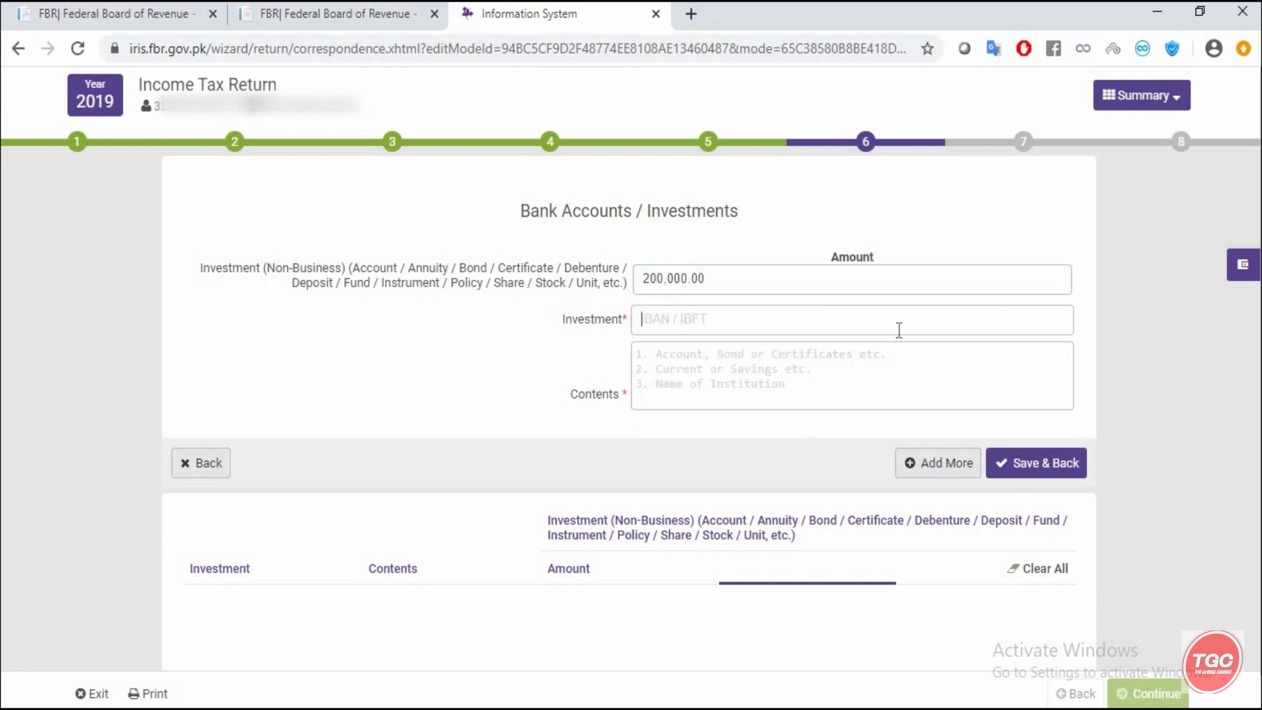
pyautogui.click(831, 388)
pyautogui.write('abc')
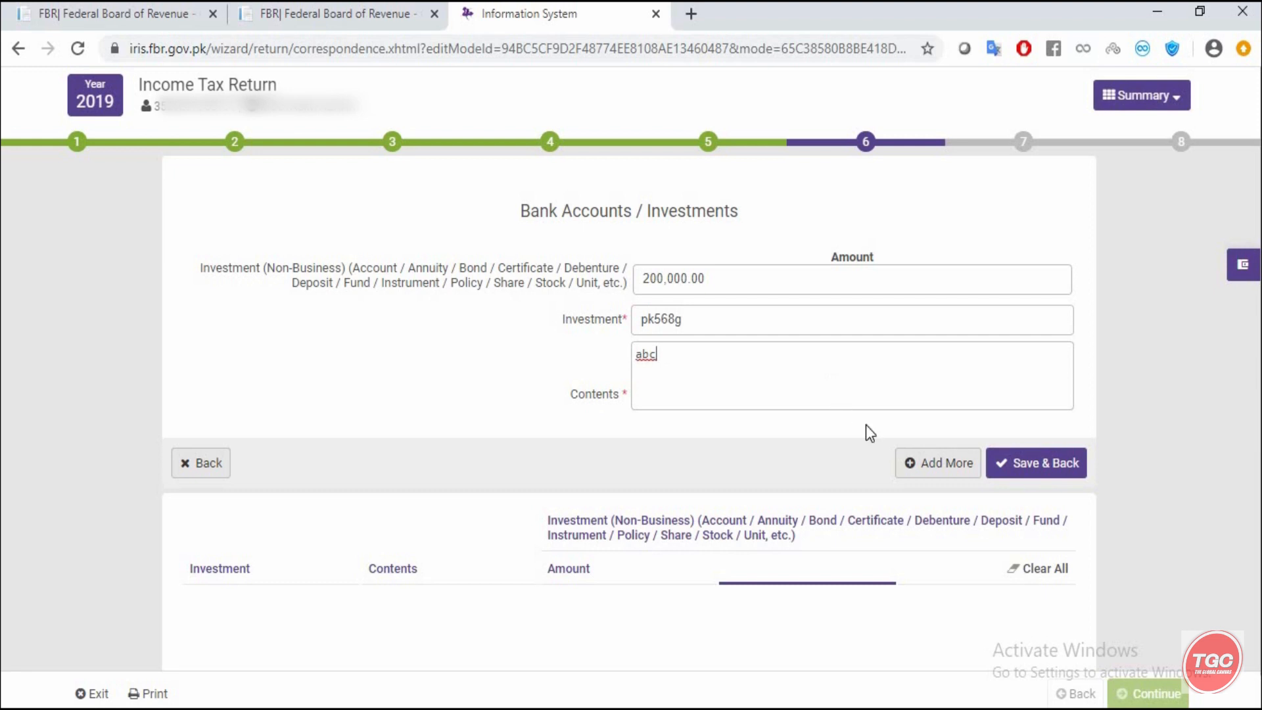
pyautogui.click(1031, 462)
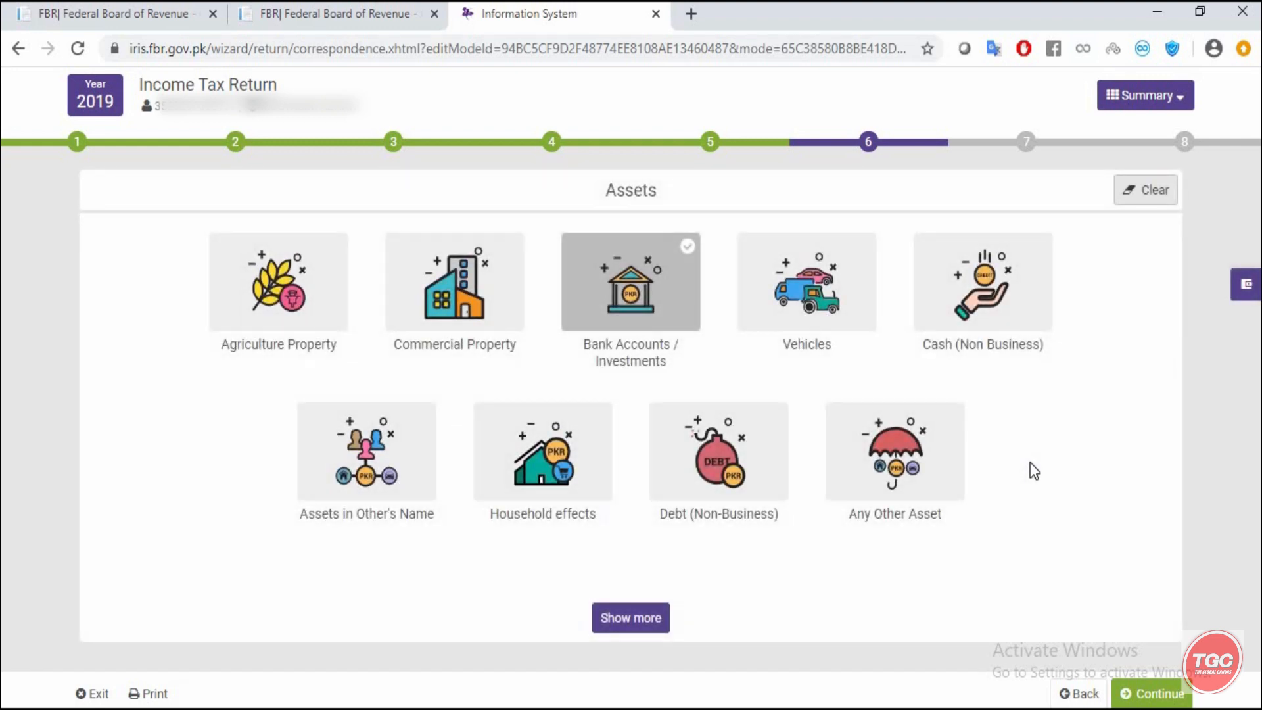
pyautogui.click(605, 286)
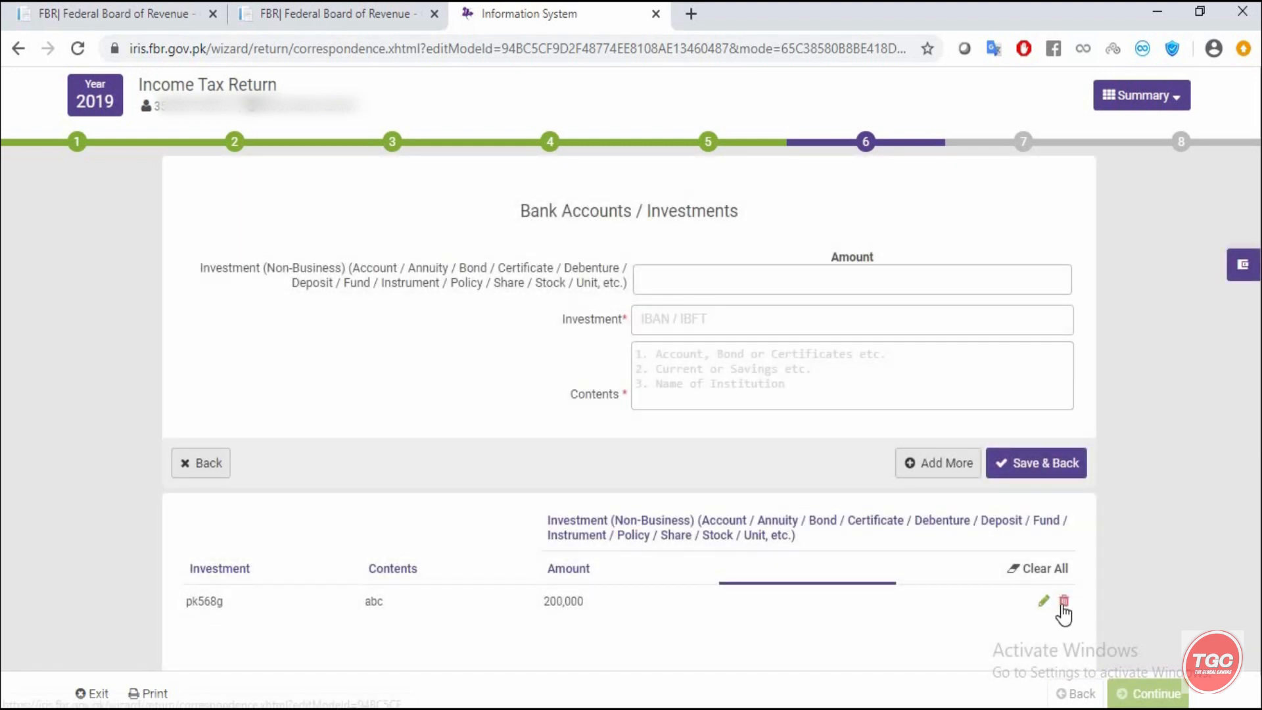
pyautogui.click(205, 465)
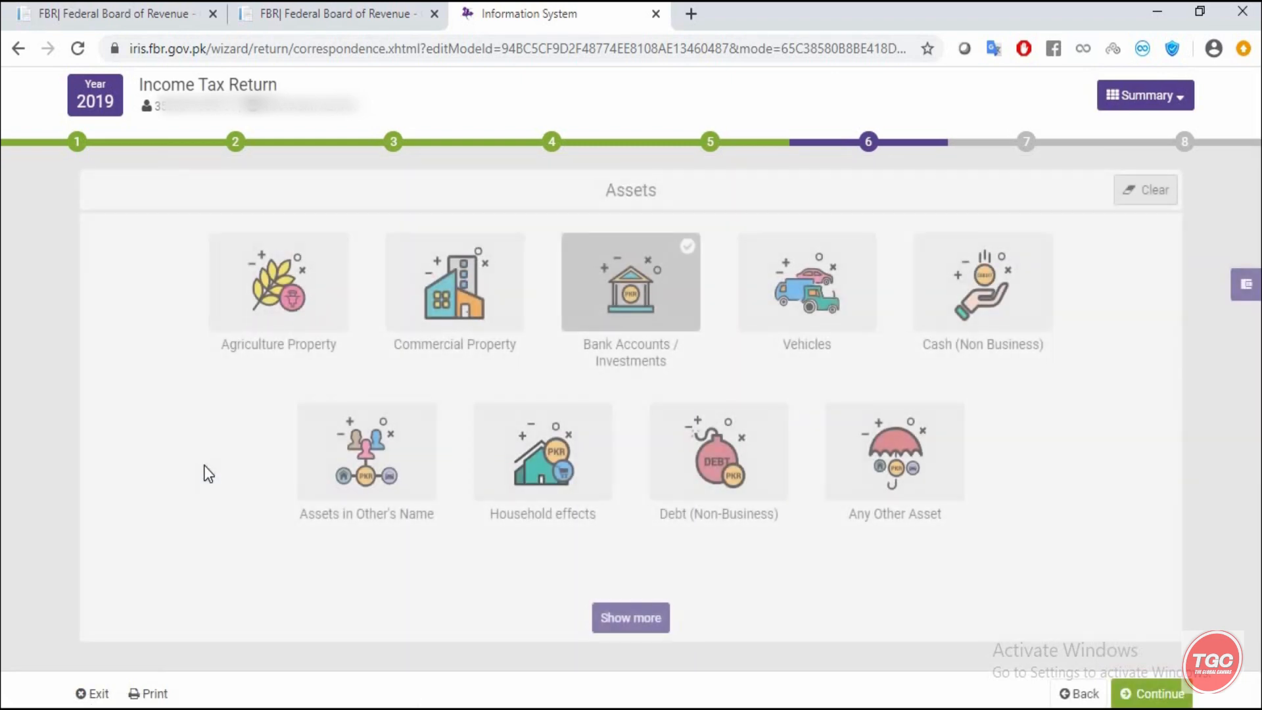
# - Continue to Reconcile your Wealth Statement and open the Liabilities form
pyautogui.click(1162, 695)
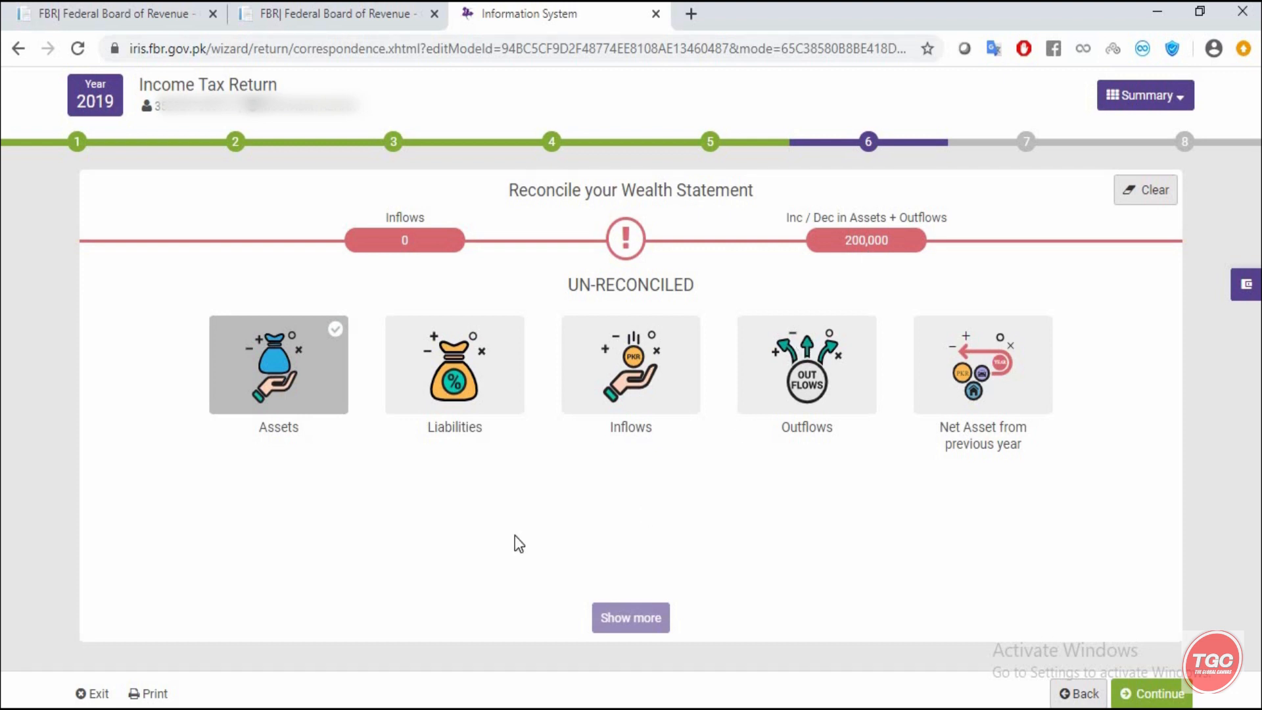
pyautogui.click(437, 392)
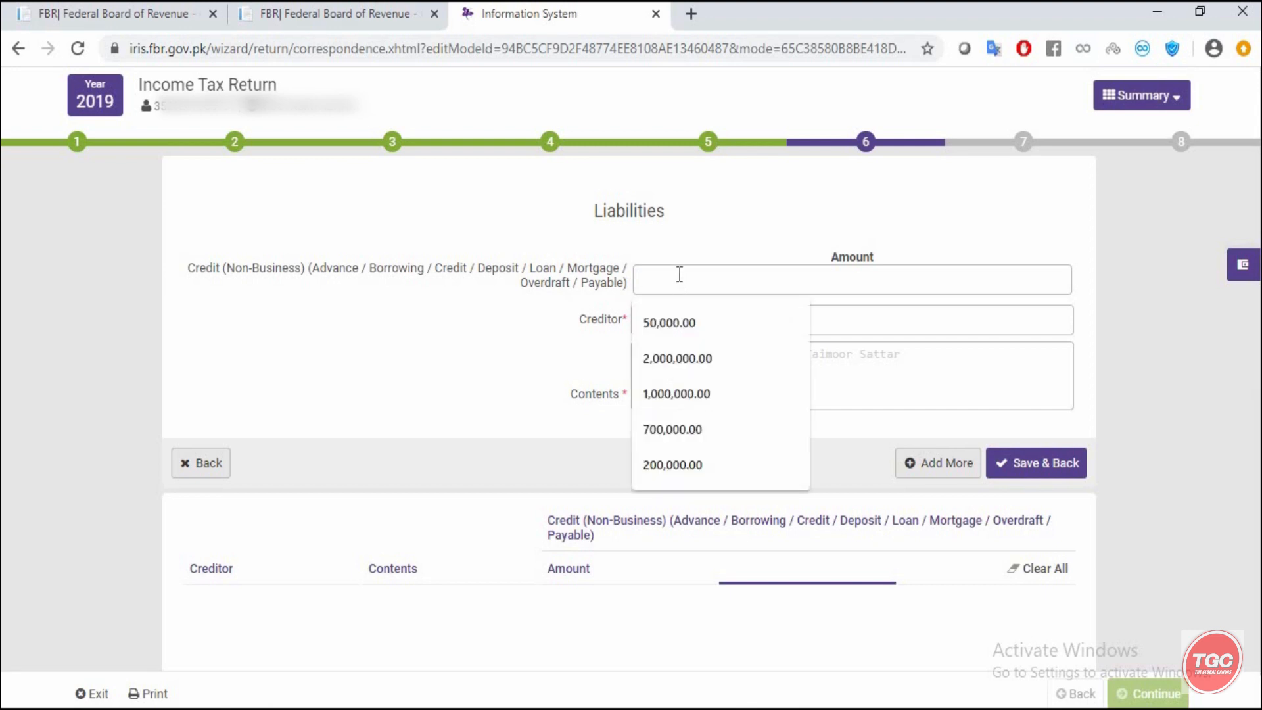
# - Add a 50,000 Credit (Non-Business) liability with the creditor's ID number and contents xyz
pyautogui.write('5,0000')
pyautogui.click(869, 328)
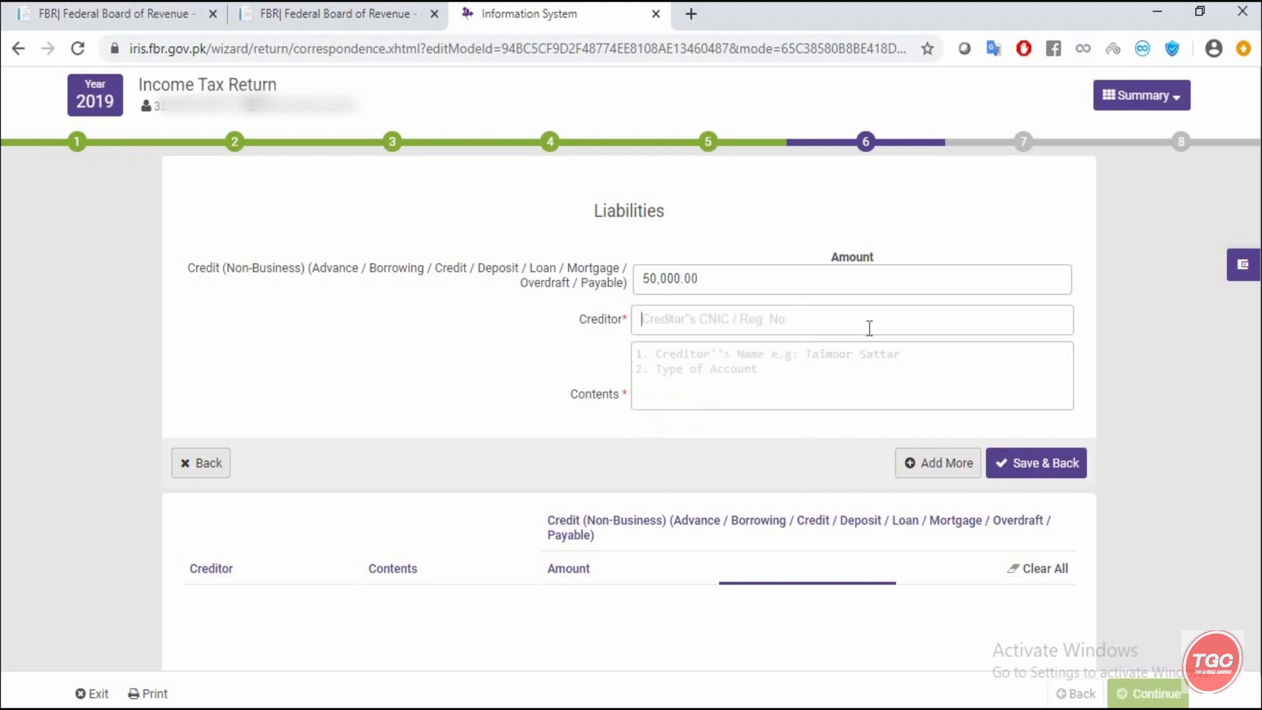
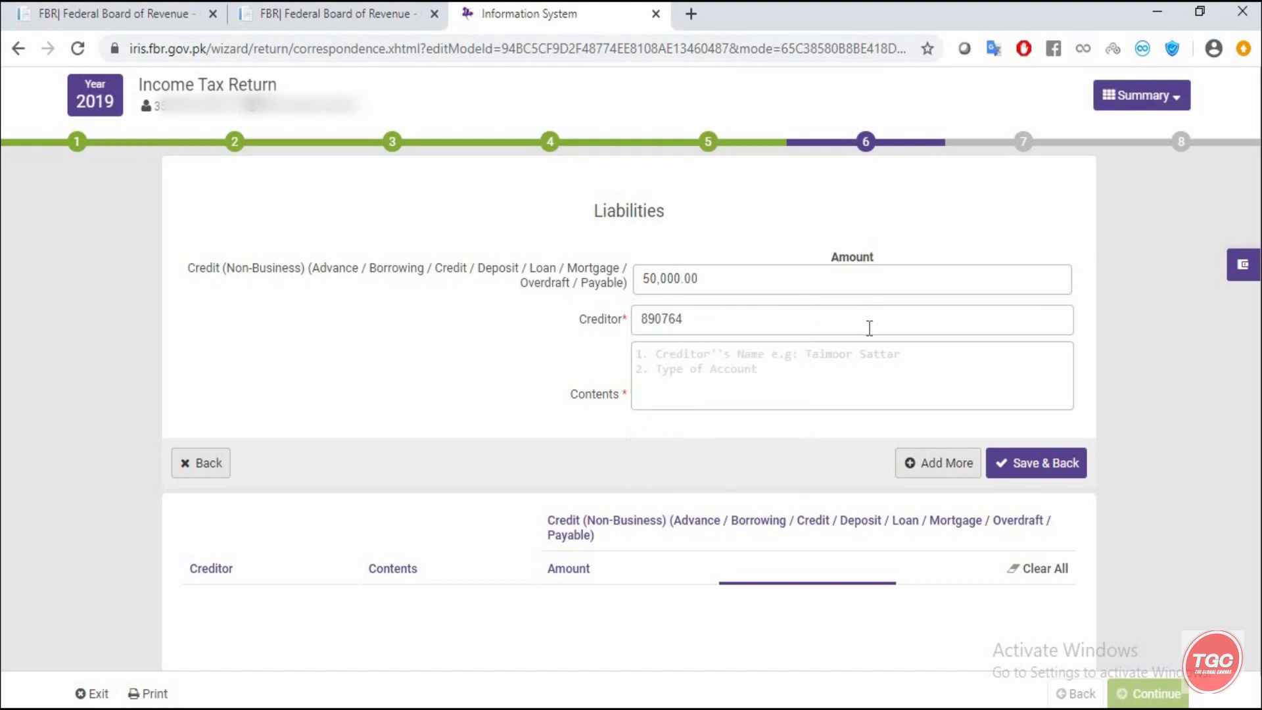
pyautogui.click(729, 372)
pyautogui.write('xyz')
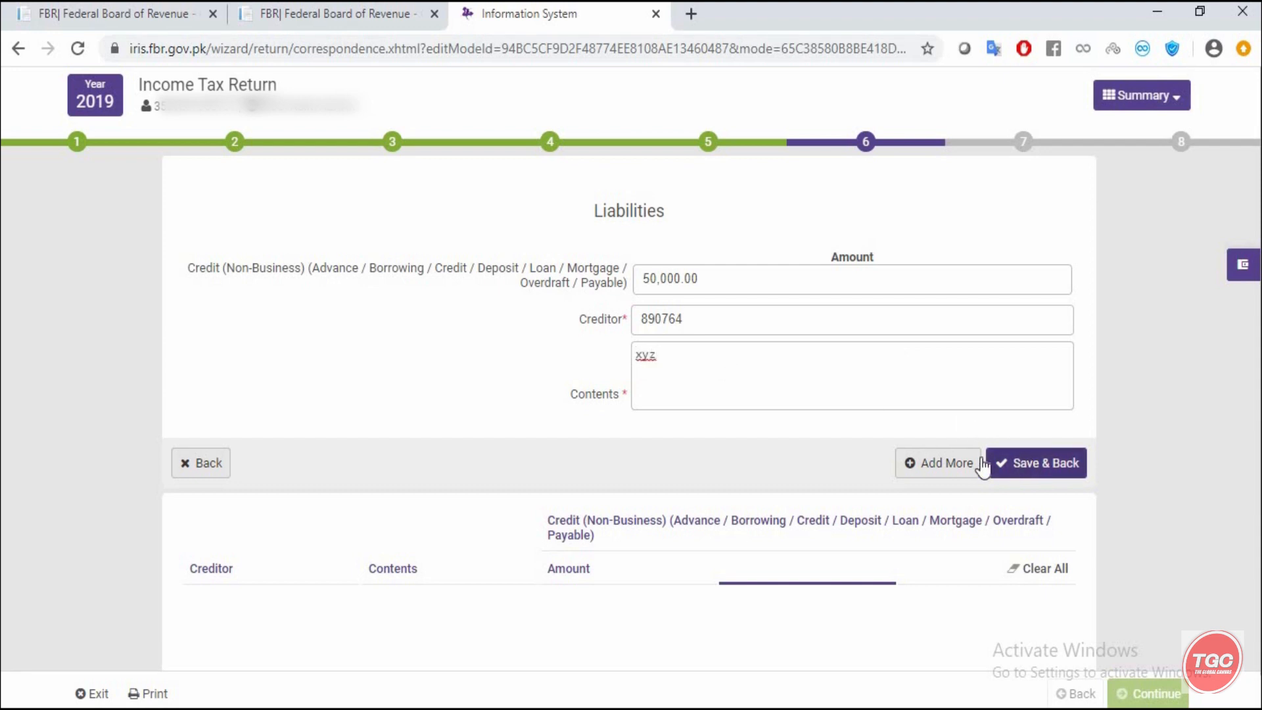
pyautogui.click(953, 463)
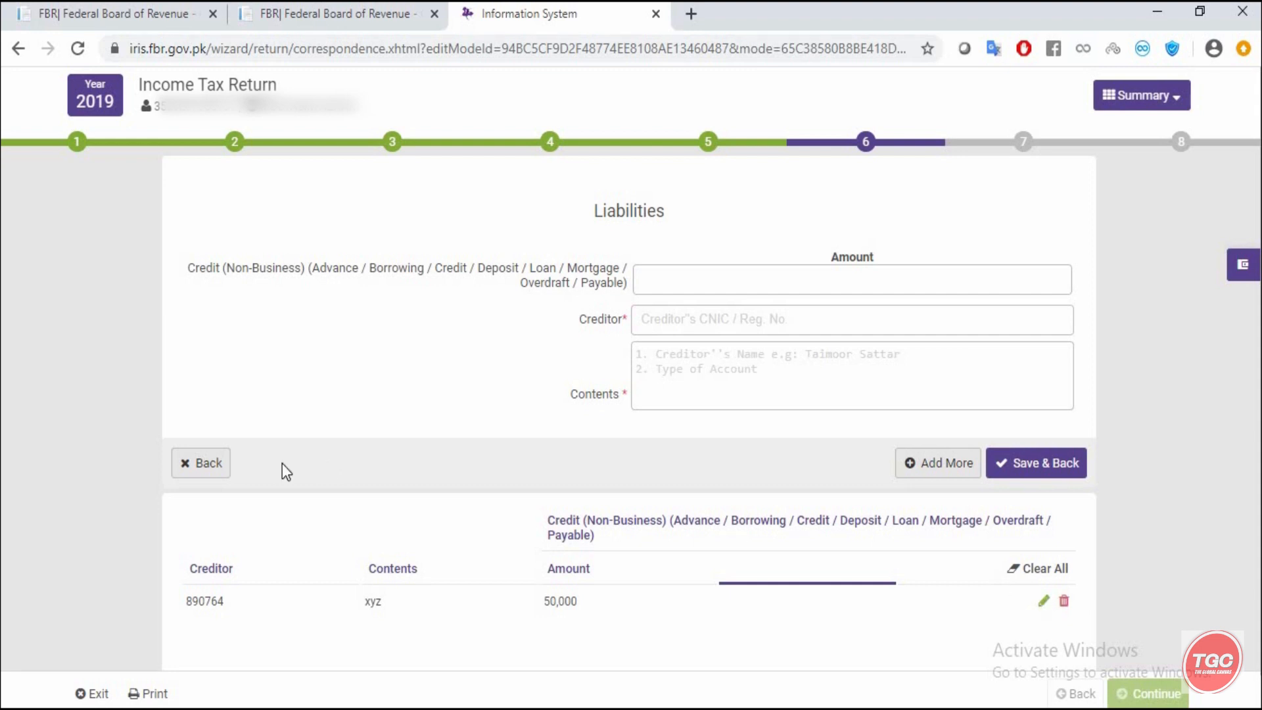
# - Return from Liabilities to the reconciliation page, now 0 inflows against 150,000
pyautogui.click(200, 468)
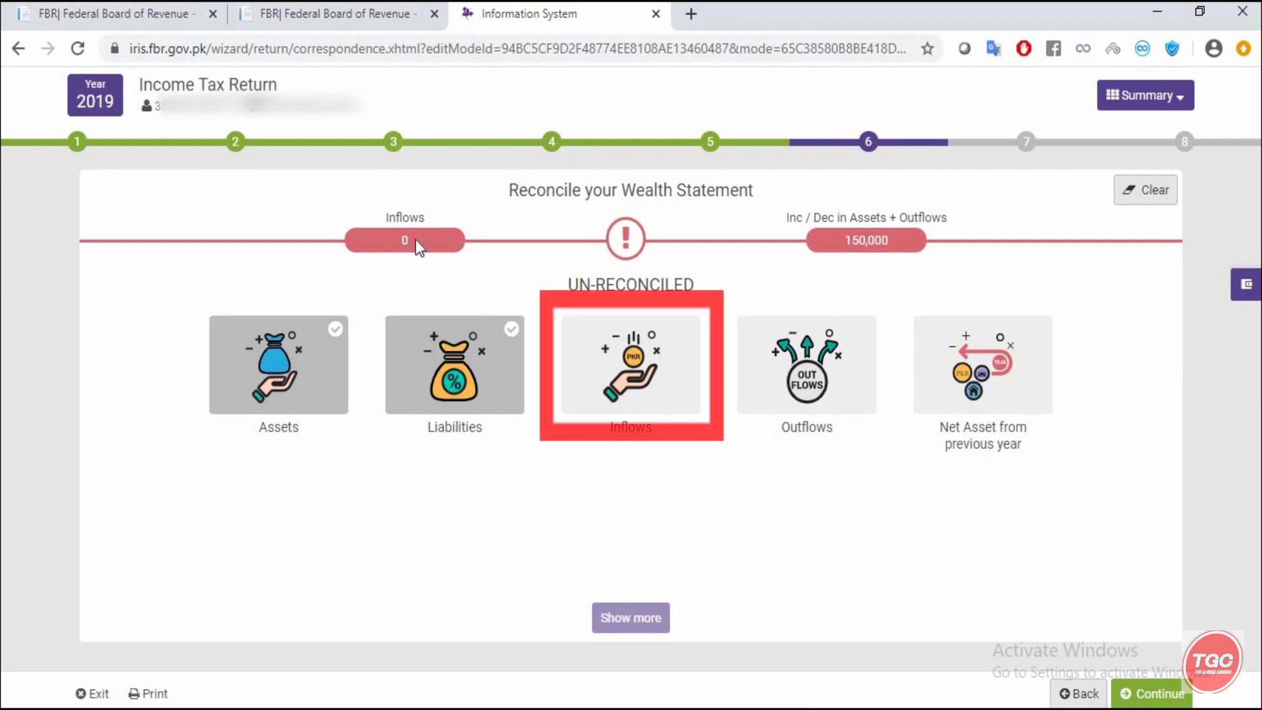
# - In Inflows, enter 1,500,000 as income declared subject to normal tax
pyautogui.click(594, 369)
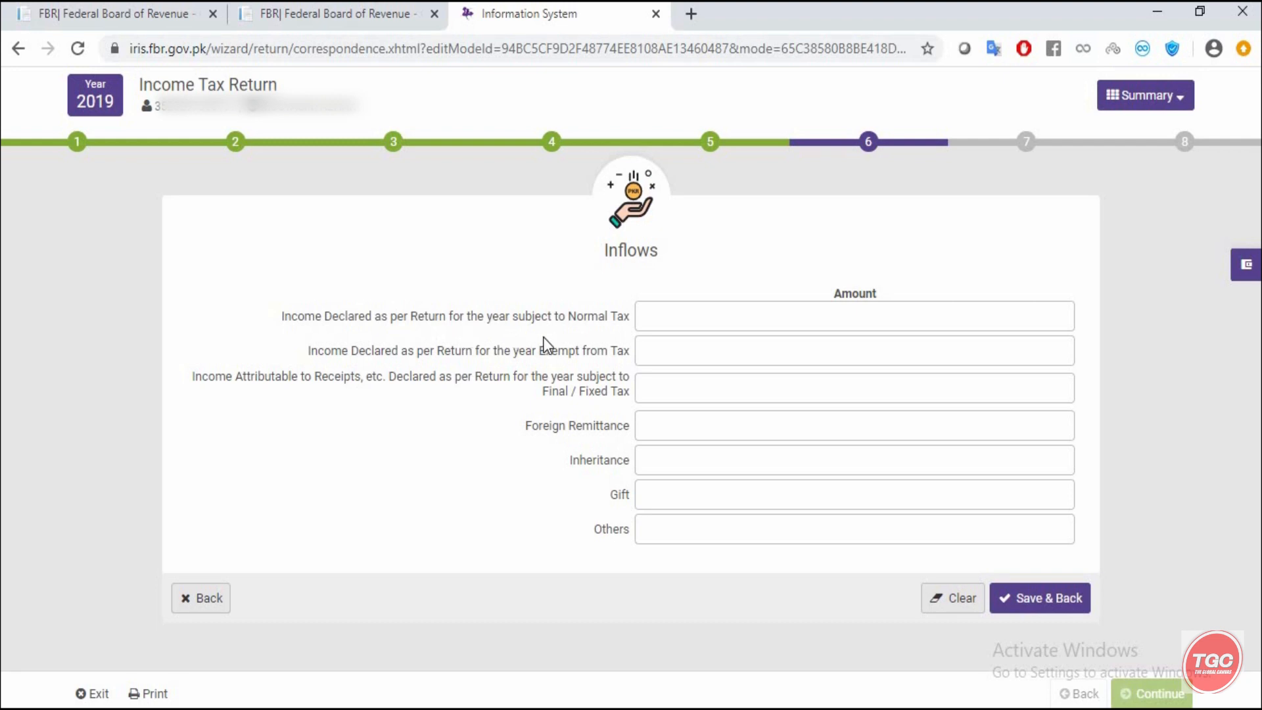
pyautogui.click(660, 314)
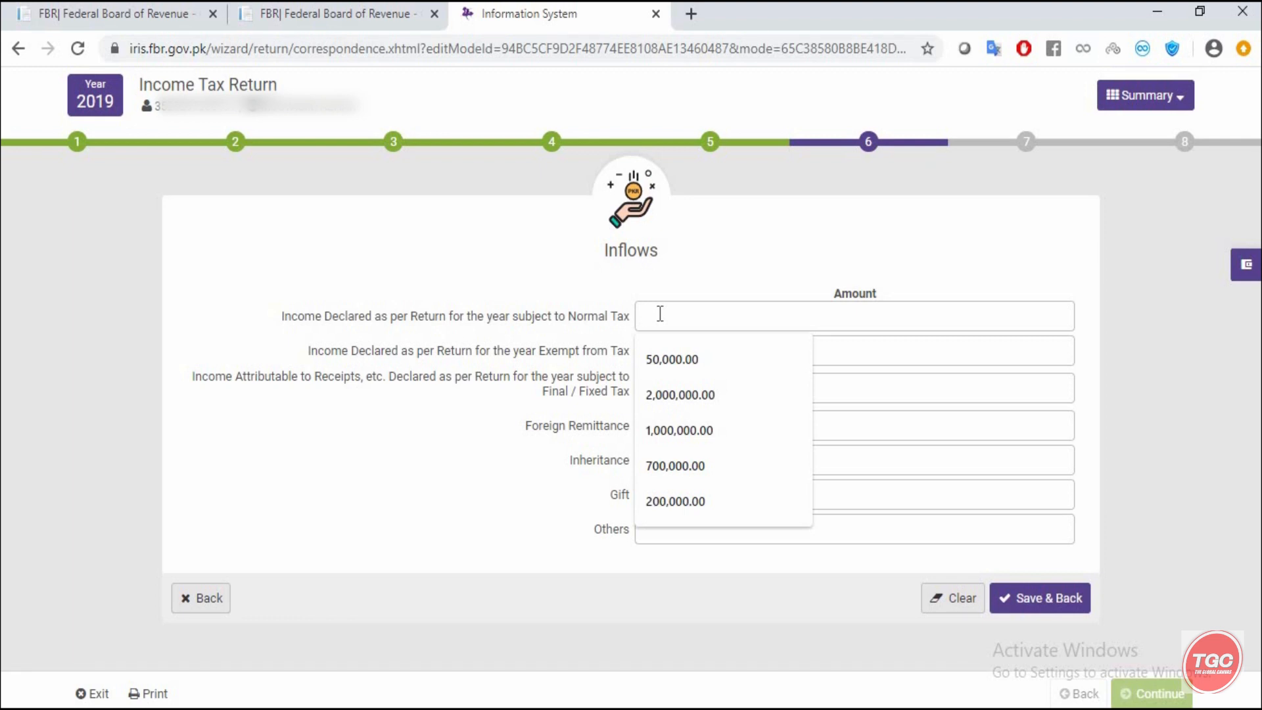
pyautogui.click(1244, 266)
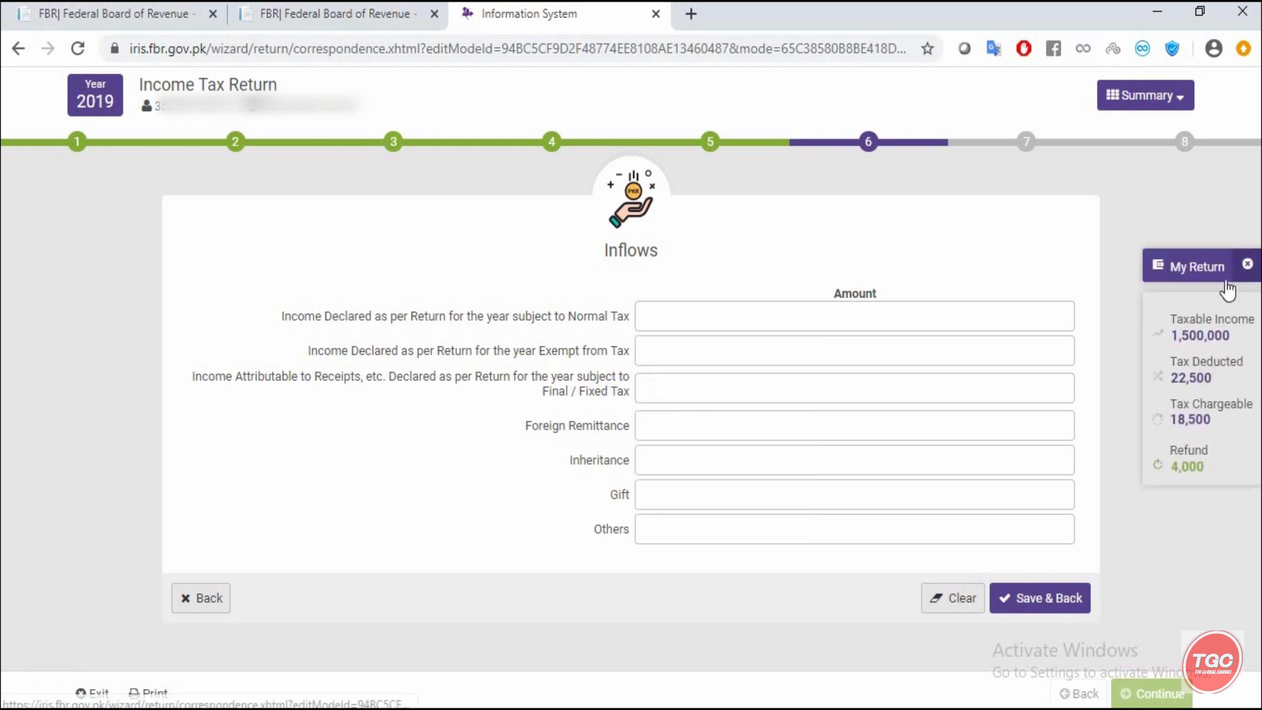
pyautogui.click(774, 316)
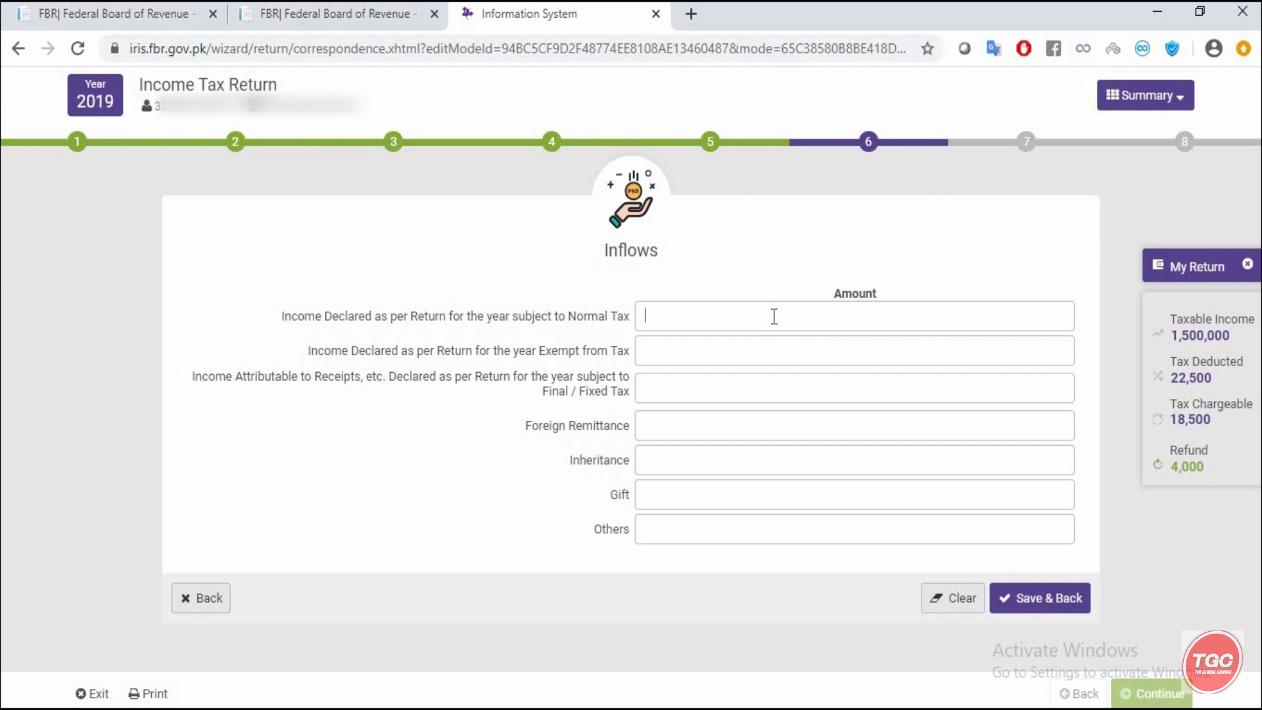
pyautogui.click(774, 317)
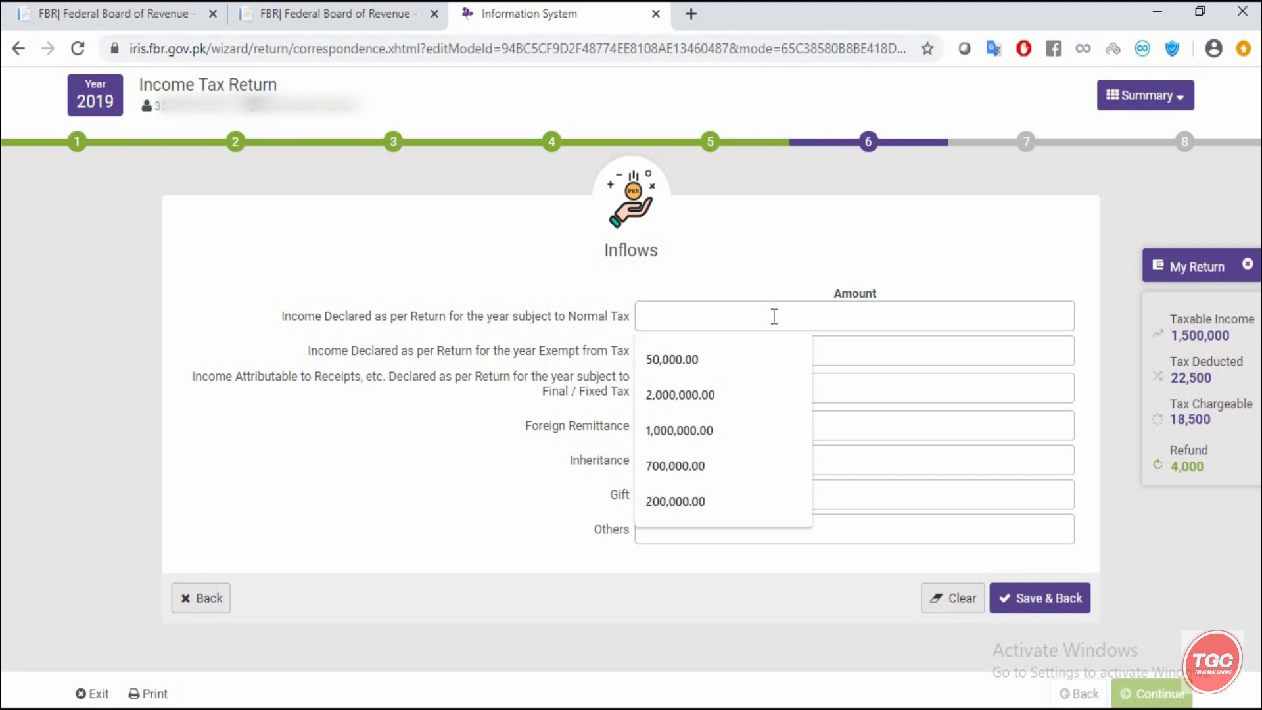
pyautogui.write('1500000')
pyautogui.click(891, 347)
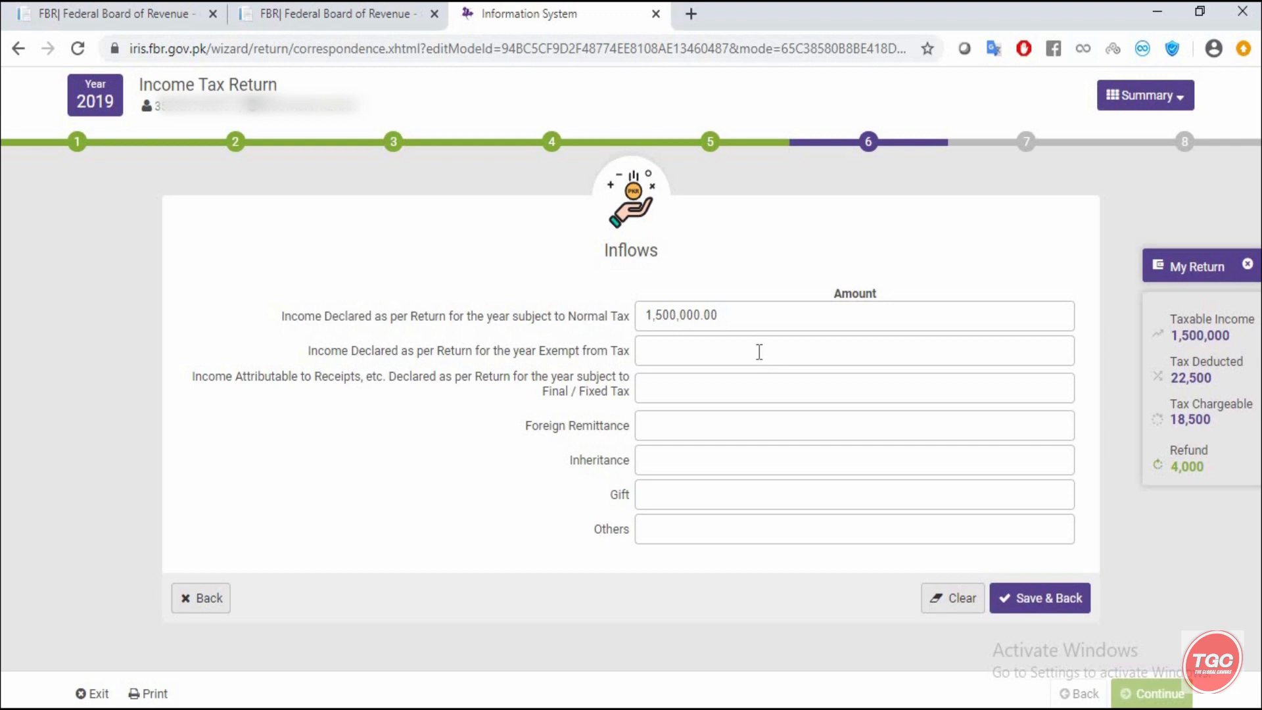
pyautogui.click(702, 355)
# - Save the Inflows form and return to the reconciliation, still 1,500,000 against 150,000
pyautogui.click(654, 391)
pyautogui.click(1027, 601)
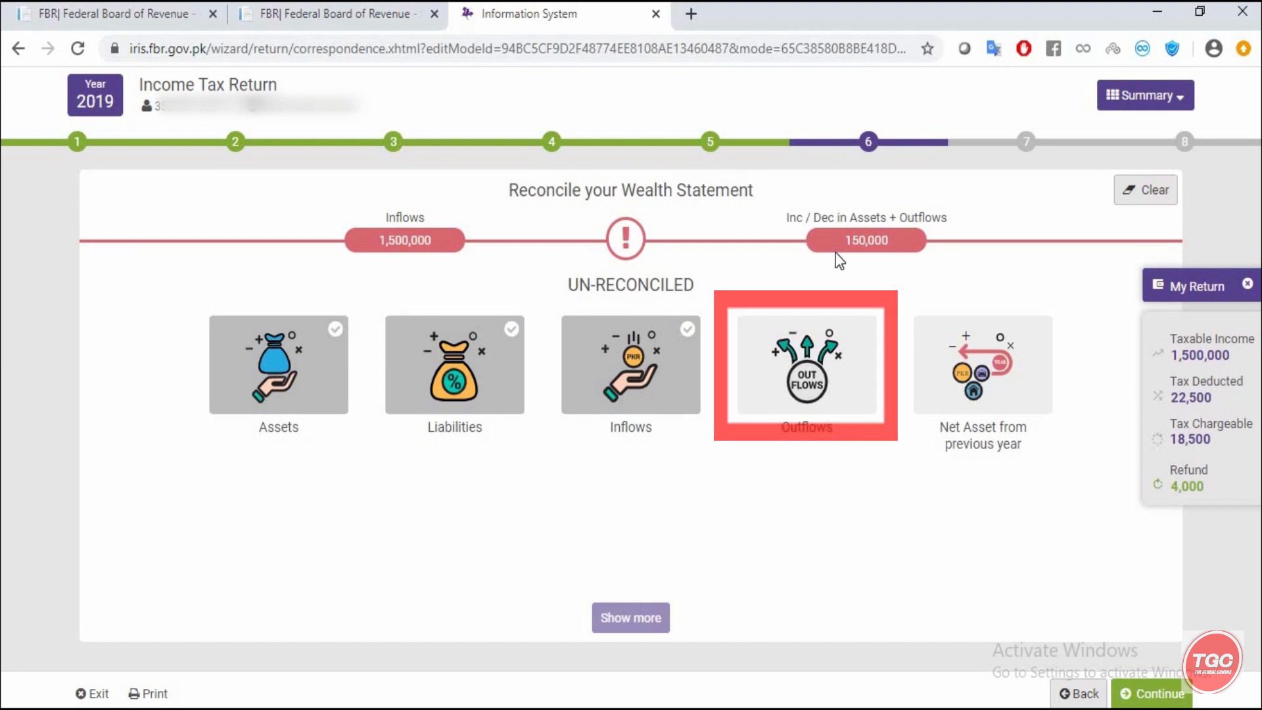
# - Open Outflows and enter Rent 100,000 and Vehicle Running 50,000
pyautogui.click(796, 398)
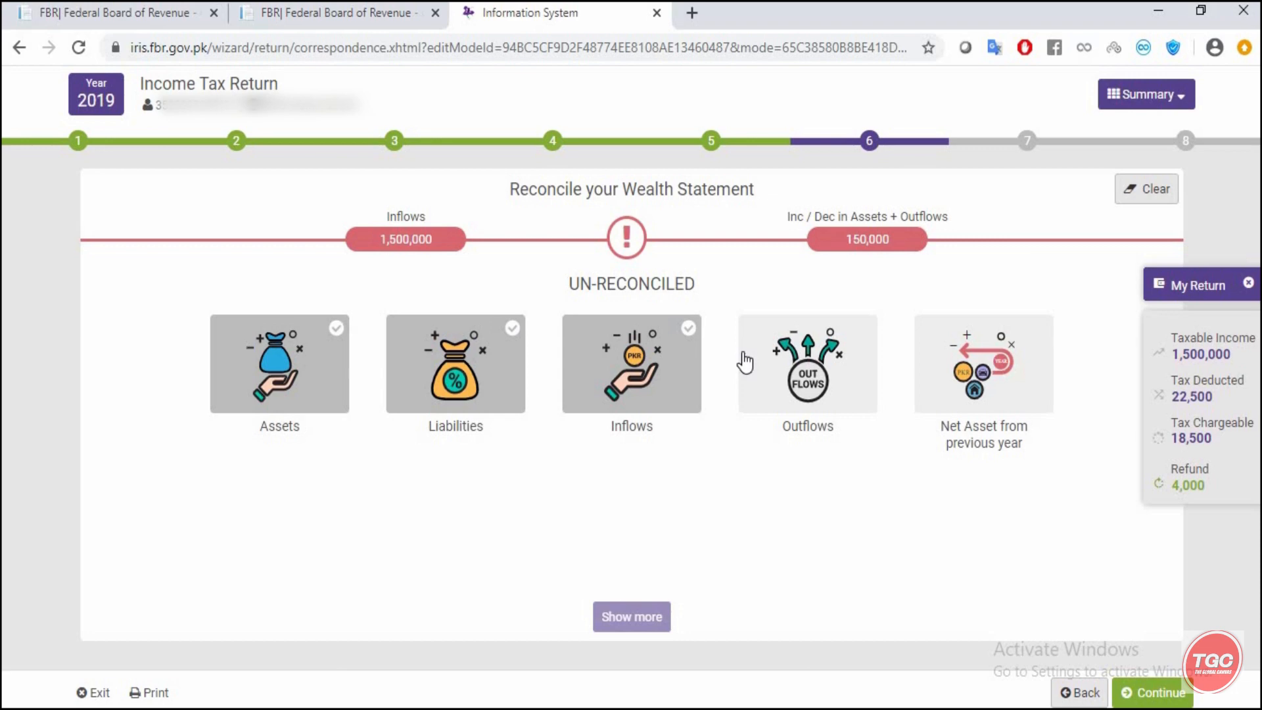
pyautogui.click(787, 357)
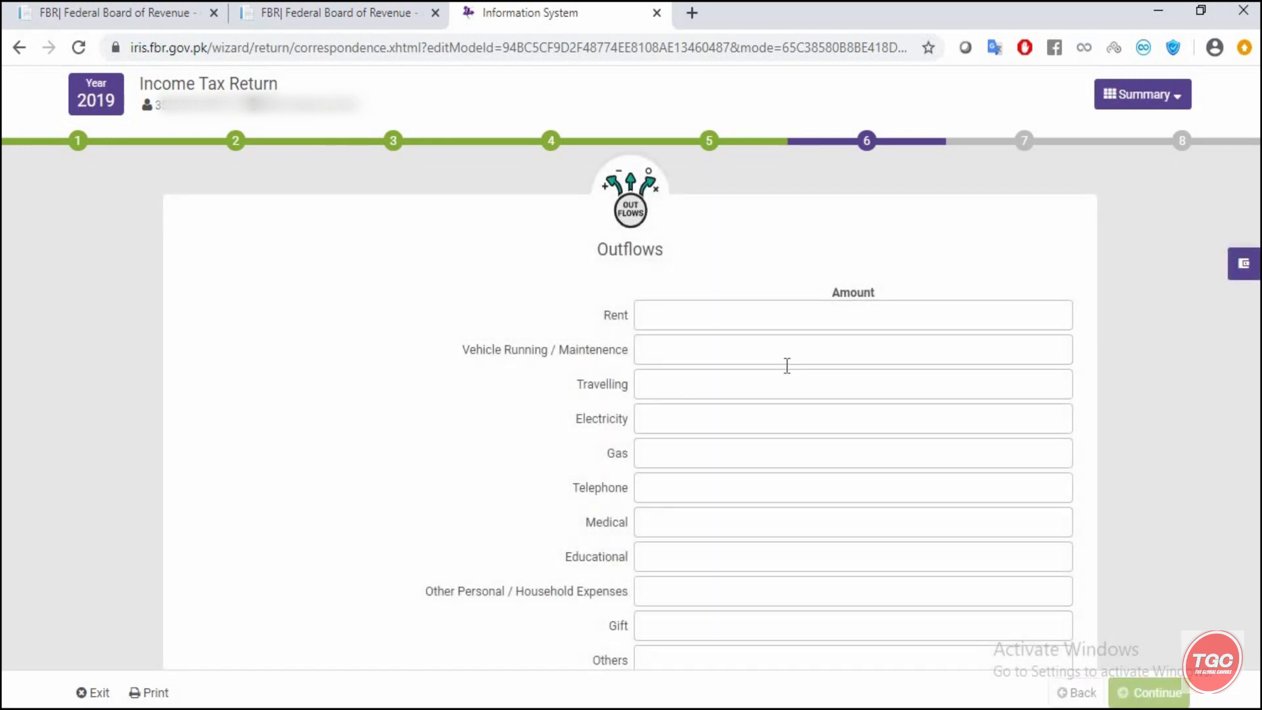
pyautogui.scroll(-2, 788, 376)
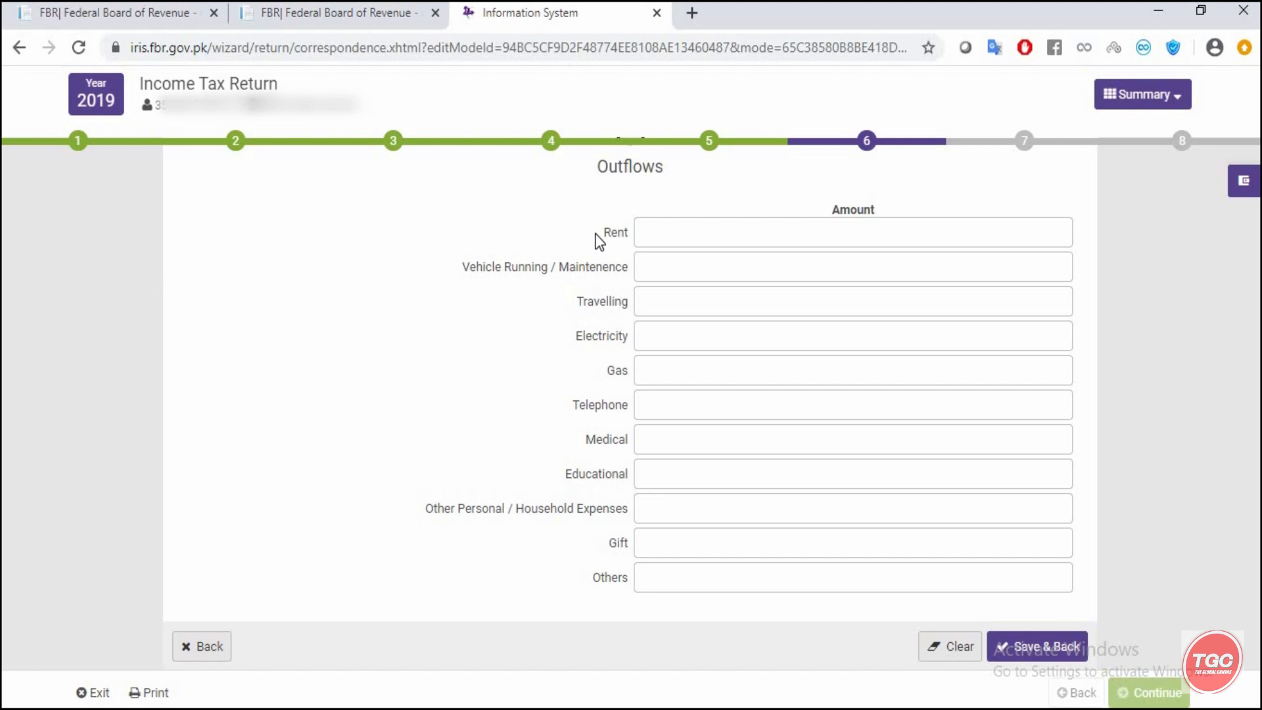
pyautogui.click(665, 230)
pyautogui.write('100,000')
pyautogui.click(856, 272)
pyautogui.write('50000')
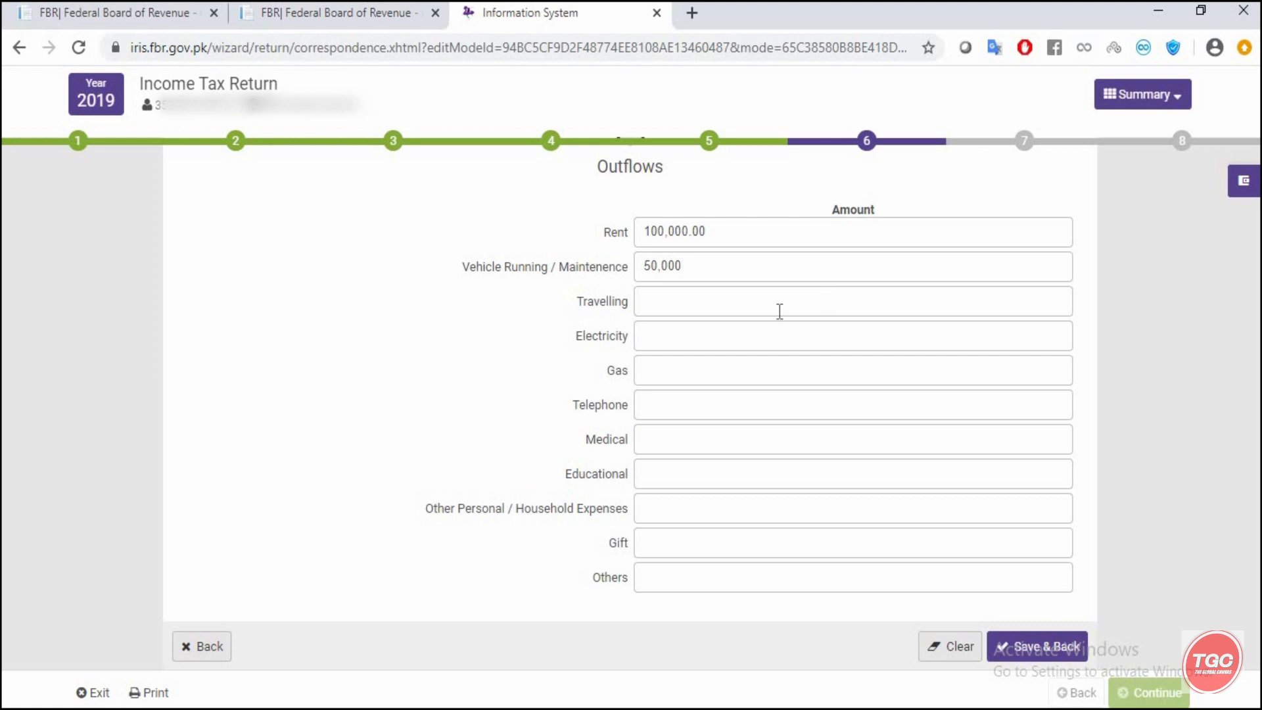
# - Enter Travelling 50,000, Electricity 50,000 and Gas 10,000 in the outflows
pyautogui.click(741, 305)
pyautogui.write('50,000')
pyautogui.click(707, 332)
pyautogui.write('50,000')
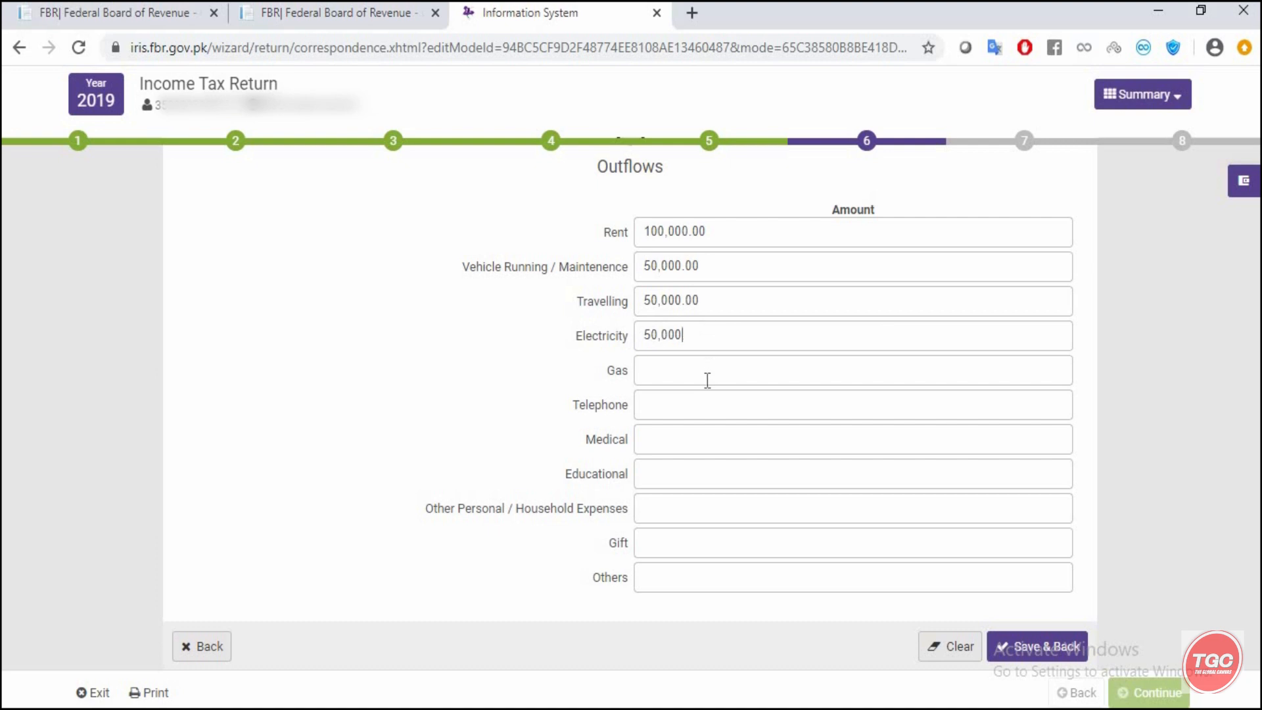
pyautogui.click(708, 380)
pyautogui.write('10,000')
pyautogui.click(681, 412)
# - Enter outflows of telephone 10,000, medical 25,000 and educational 1,000,000
pyautogui.write('10000')
pyautogui.click(675, 435)
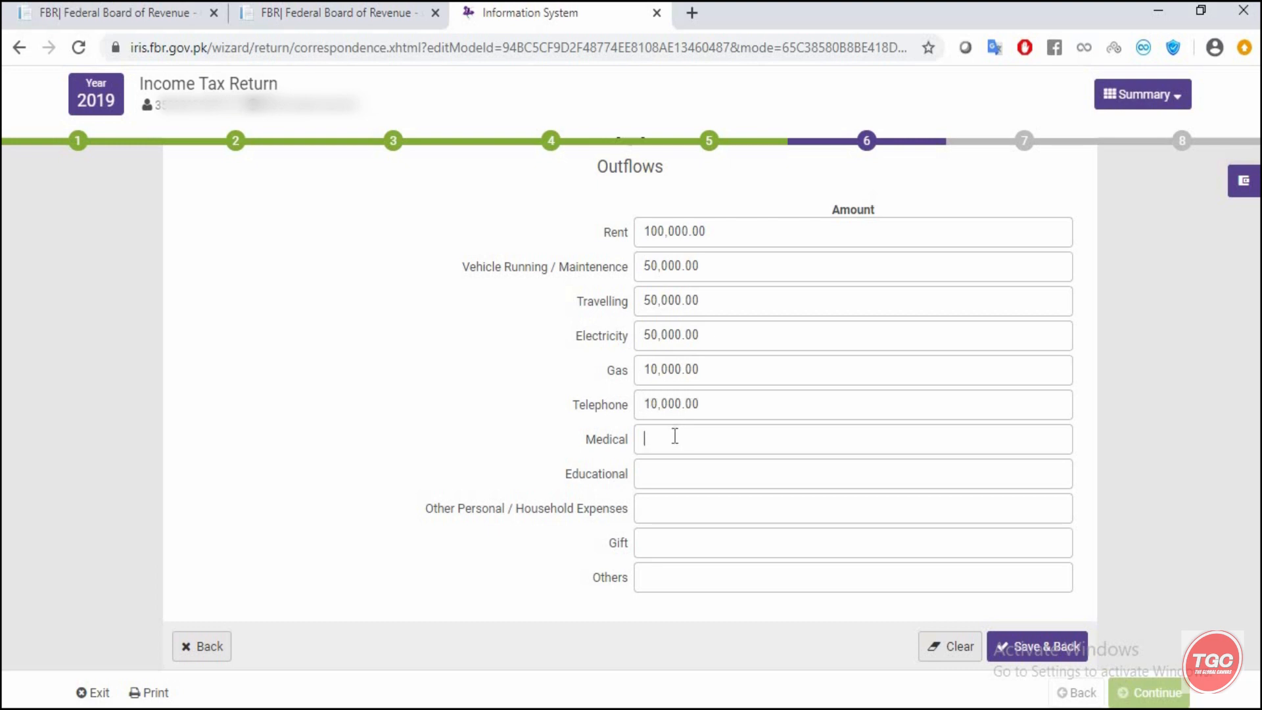
pyautogui.write('250000')
pyautogui.click(699, 483)
pyautogui.write('1,000,000')
# - Enter outflows of household expenses 20,000, gift 10,000 and others 25,000
pyautogui.click(695, 514)
pyautogui.write('200000')
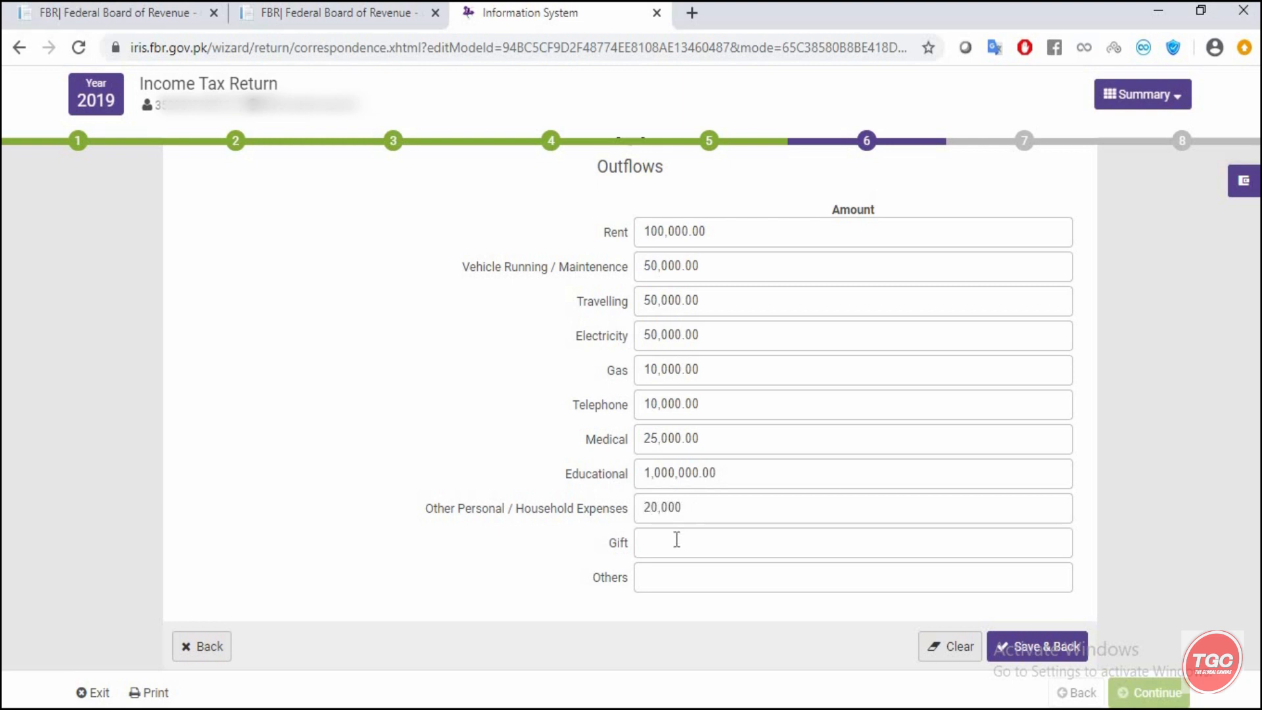
pyautogui.click(675, 539)
pyautogui.write('100000')
pyautogui.click(660, 573)
pyautogui.write('250000')
# - Save the outflows so the wealth statement reconciles at 1,500,000, then open Net Asset from previous year
pyautogui.click(1022, 651)
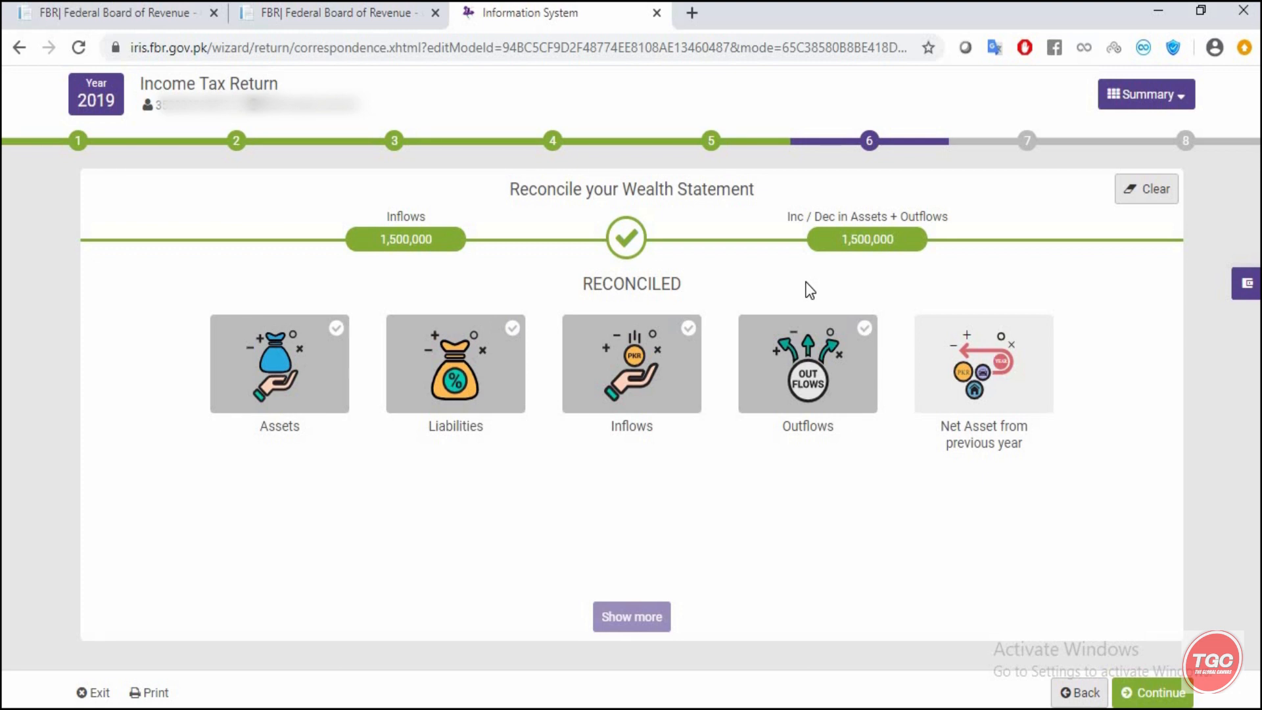
pyautogui.click(979, 379)
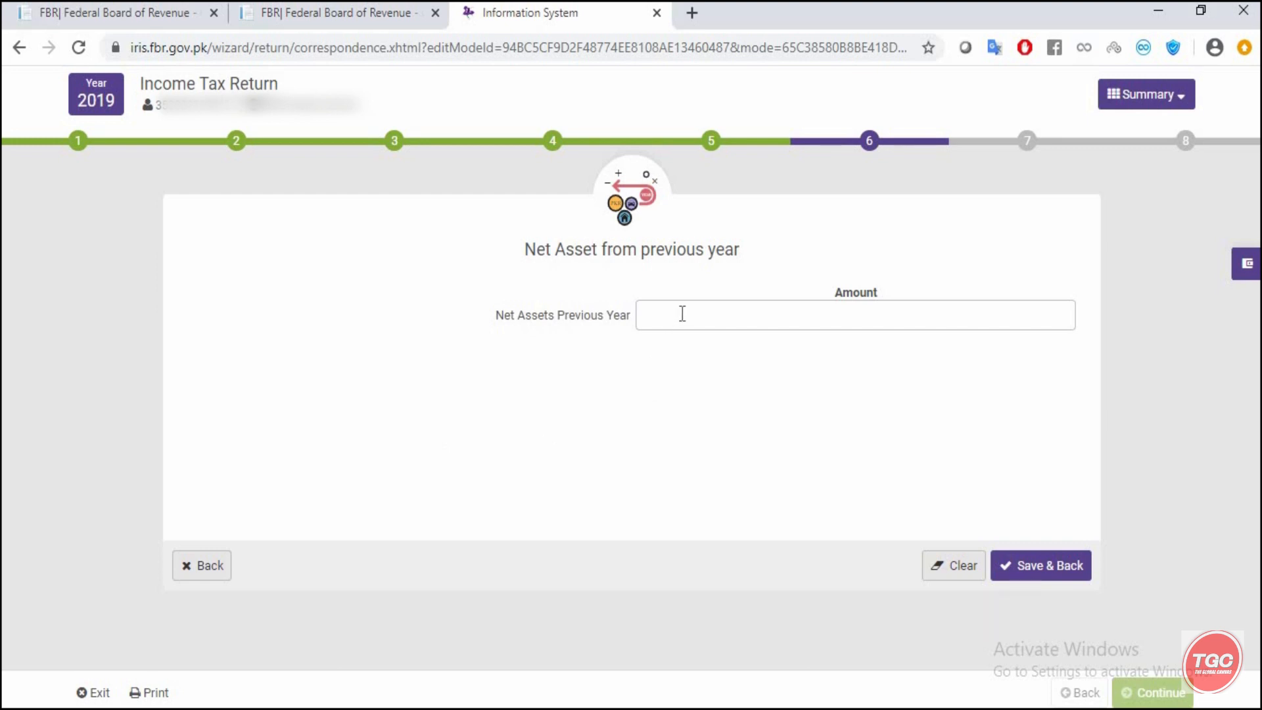
# - Leave previous-year net assets unchanged and continue to the step showing a 4,000 refund
pyautogui.click(185, 567)
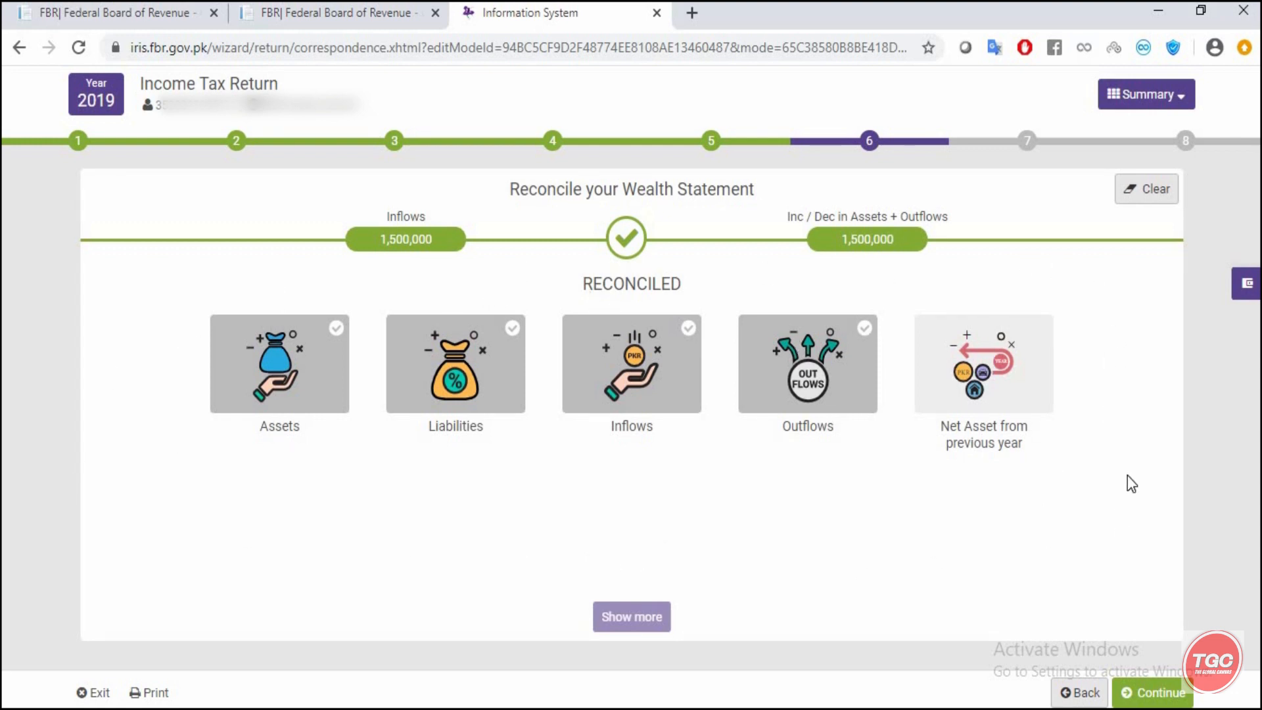
pyautogui.click(1144, 701)
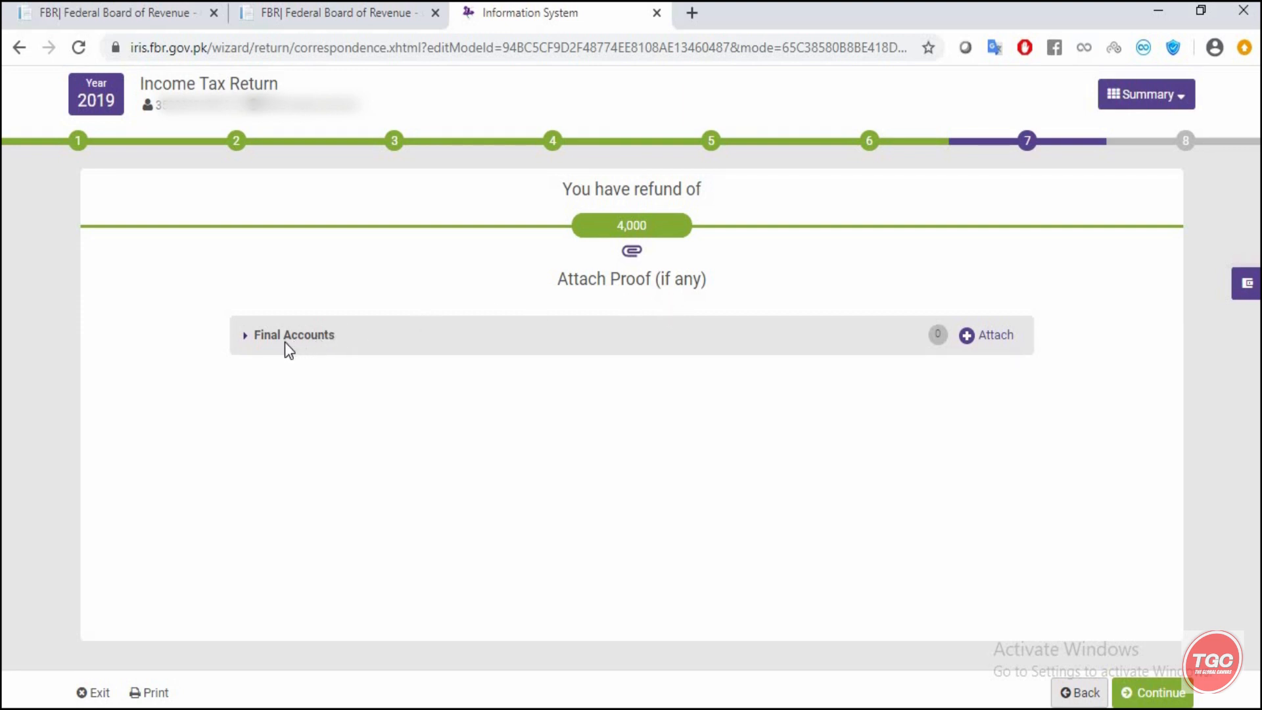
# - Leave the Final Accounts proof without an attachment and advance to the step 8 Declaration page
pyautogui.click(941, 340)
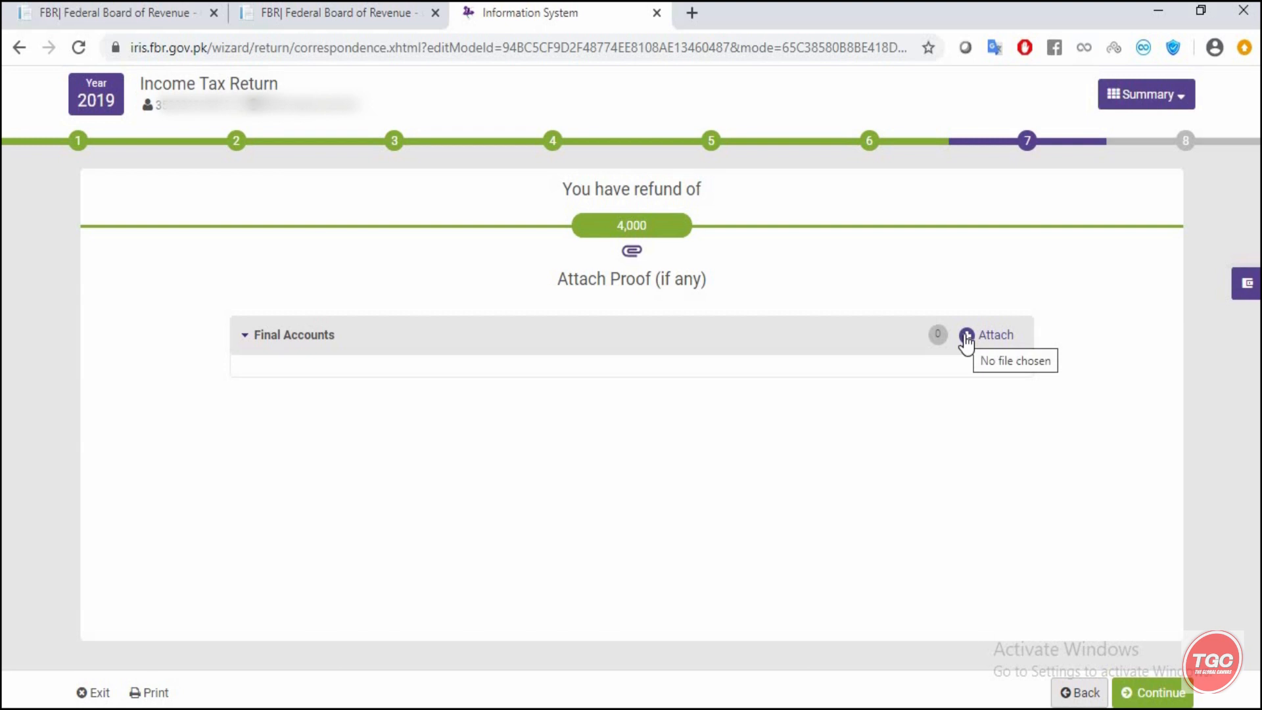
pyautogui.click(966, 339)
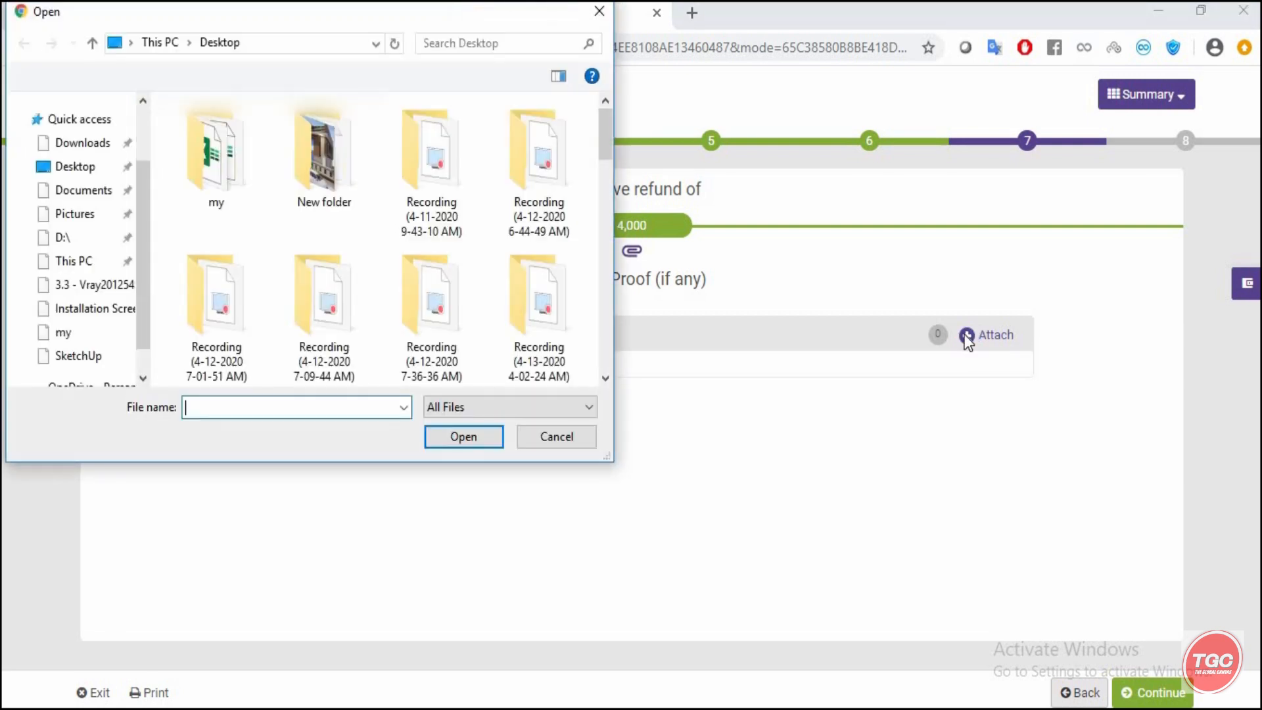
pyautogui.click(562, 439)
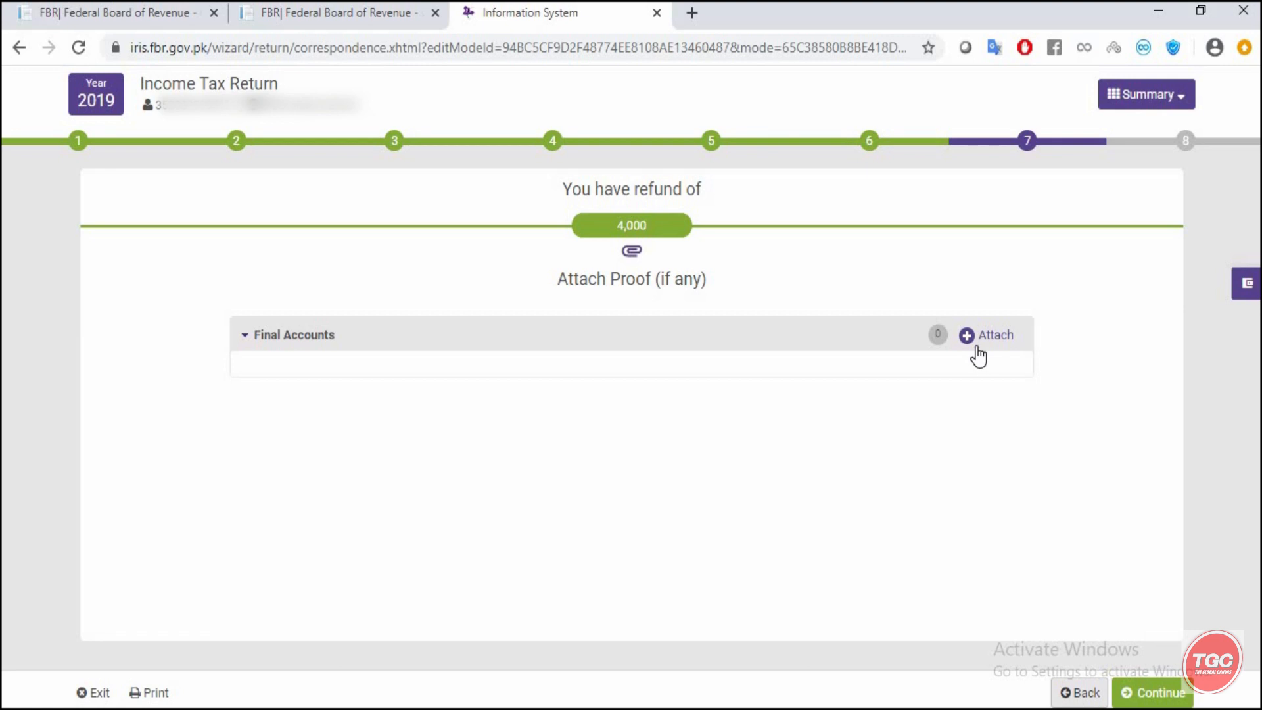
pyautogui.click(1132, 685)
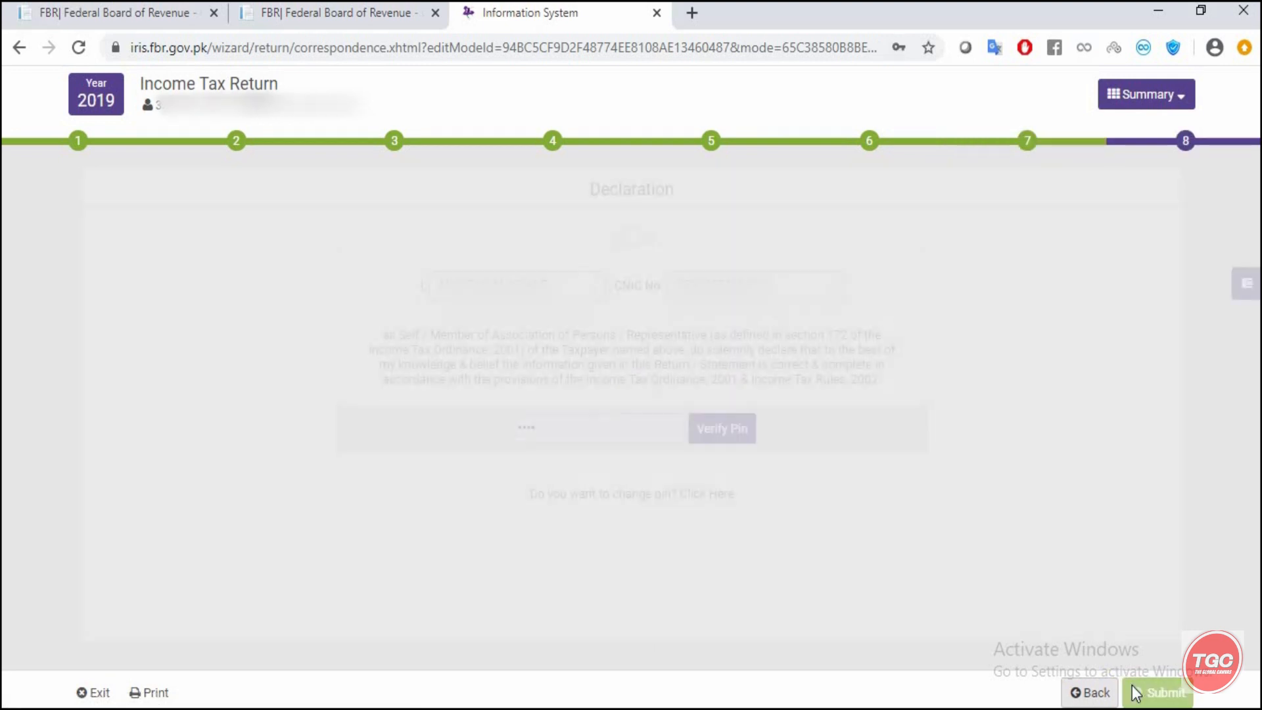